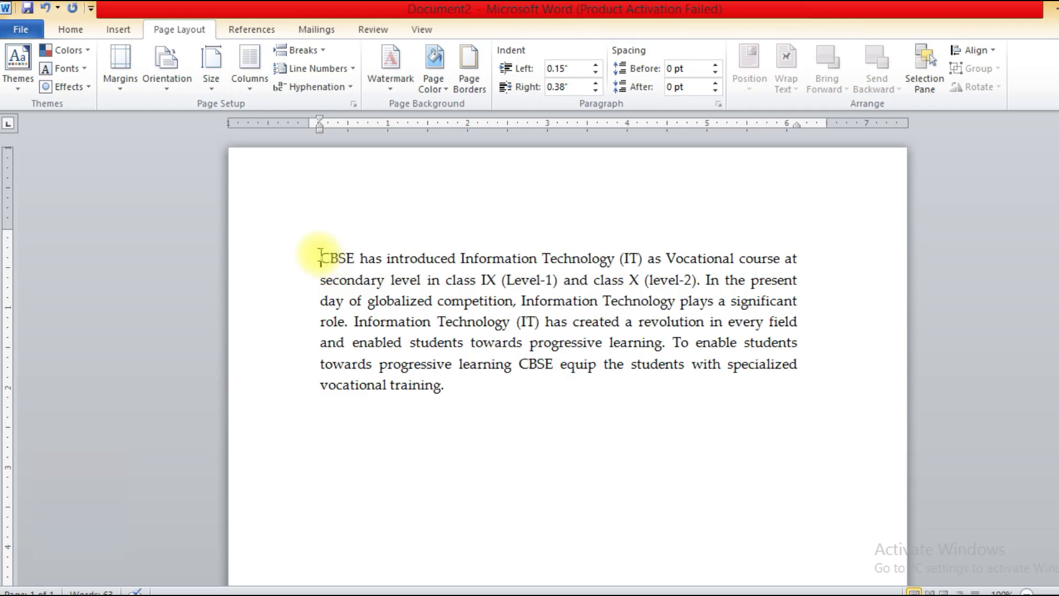
# - Select the entire CBSE paragraph, from 'CBSE' to 'training', in the Word document
pyautogui.moveTo(326, 254); pyautogui.dragTo(483, 392)
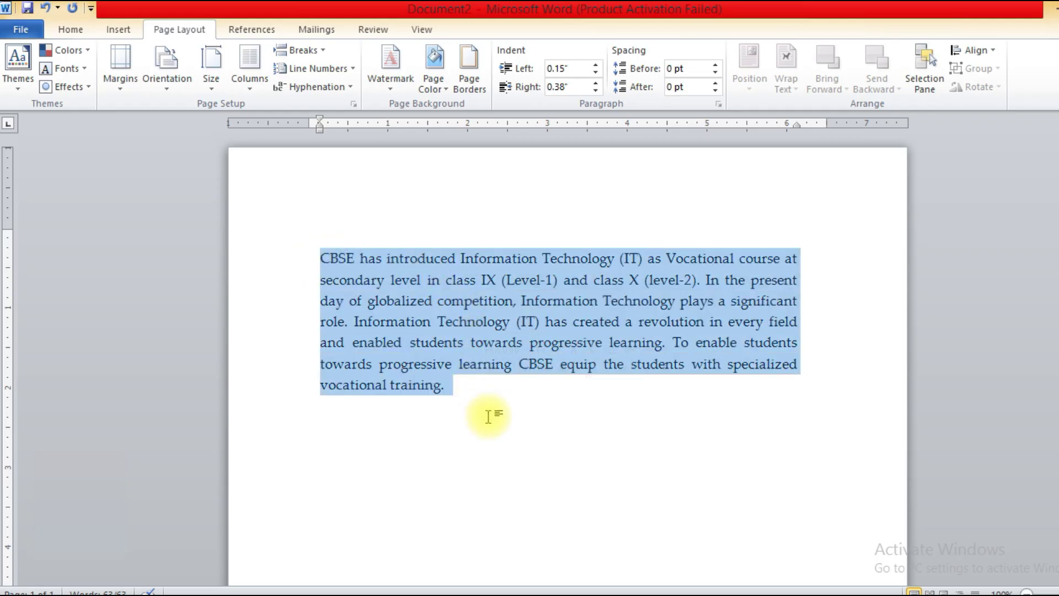
# - Give the paragraph a 0.5-inch left indent through the Paragraph dialog
pyautogui.click(490, 416)
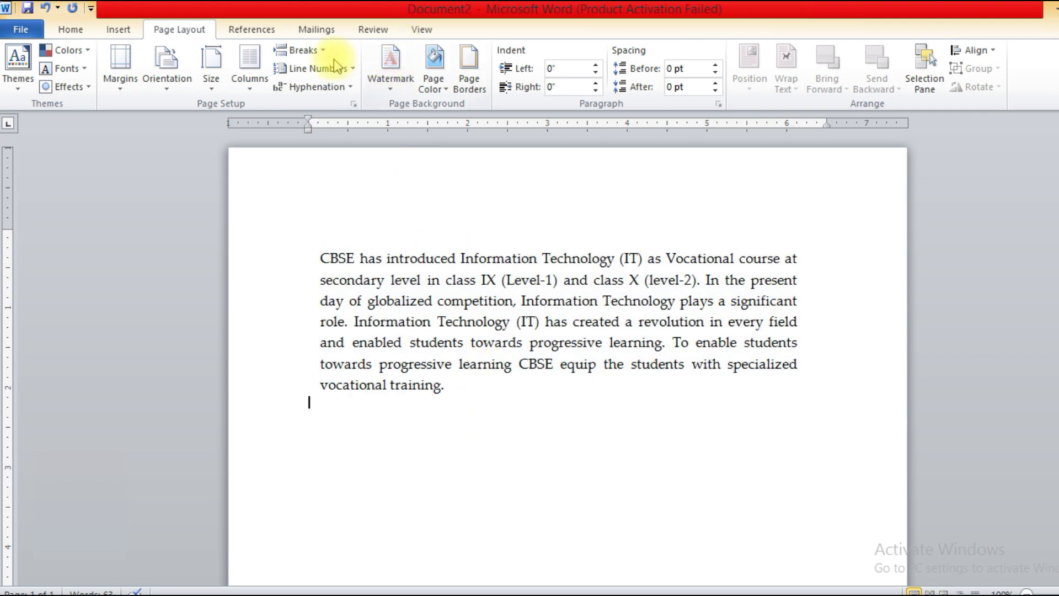
pyautogui.click(719, 105)
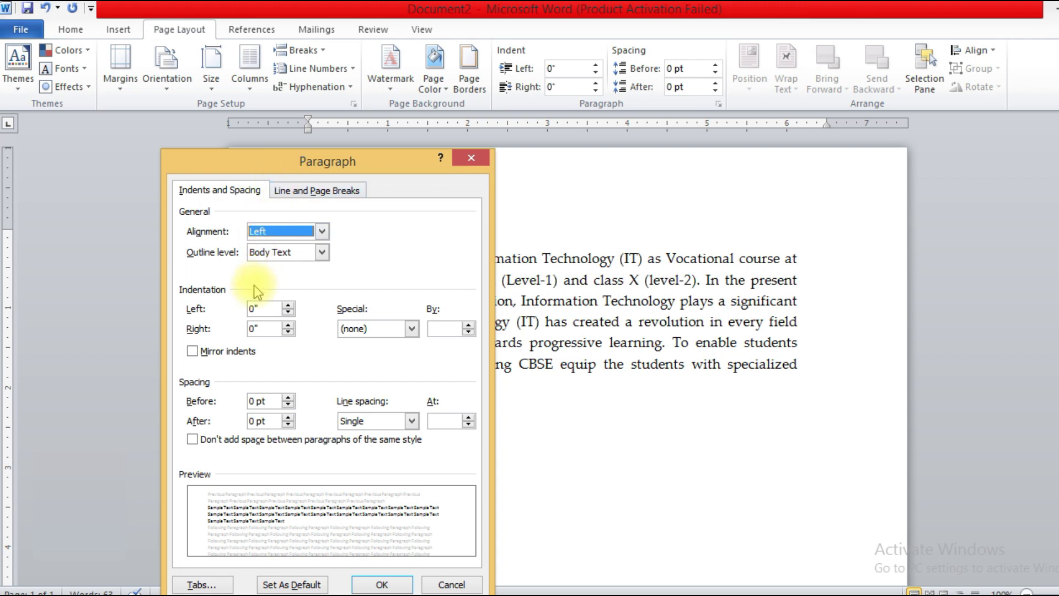
pyautogui.click(288, 306)
pyautogui.click(288, 306)
pyautogui.click(288, 306)
pyautogui.click(288, 306)
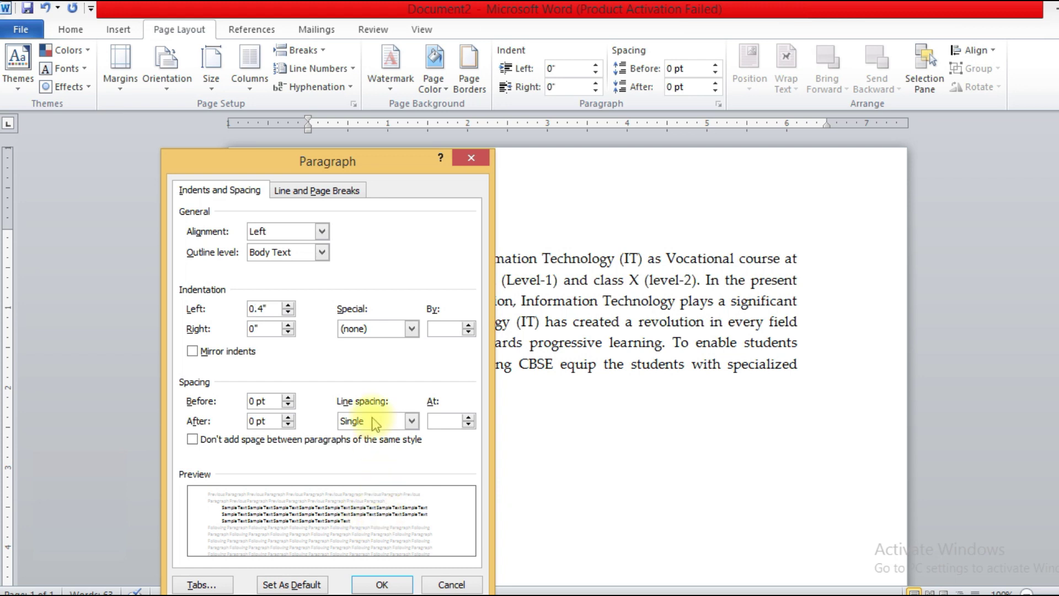
pyautogui.click(288, 305)
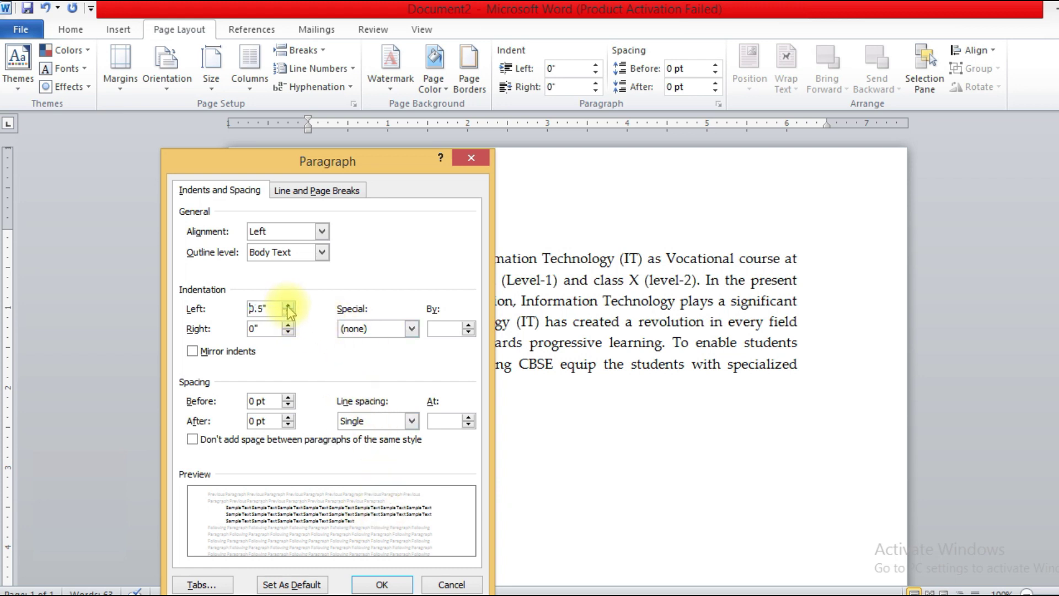
pyautogui.click(380, 586)
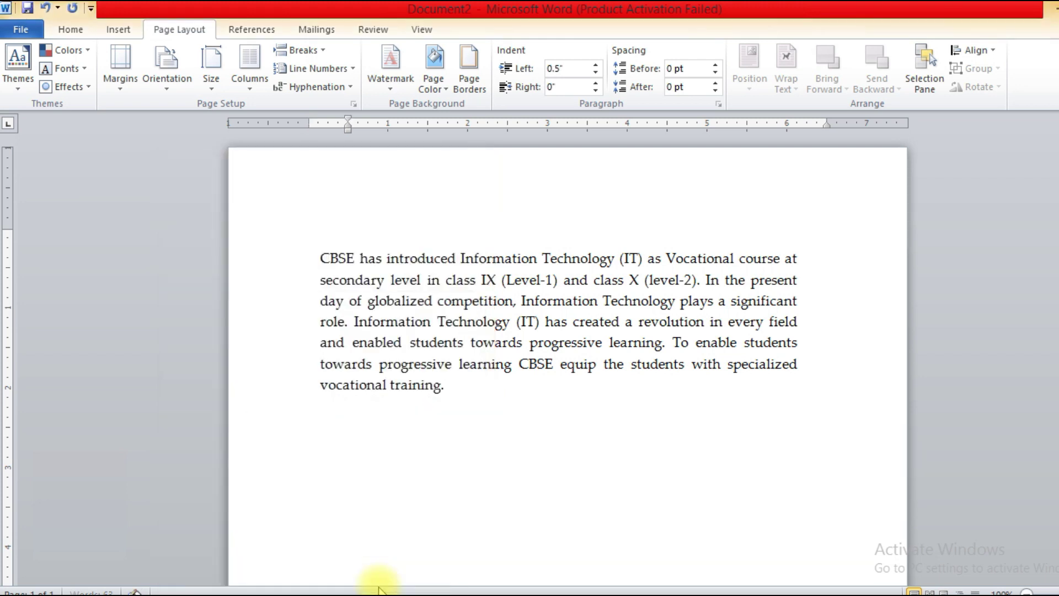
# - Reselect the whole paragraph and raise its left indent to 0.7 inches
pyautogui.click(324, 253)
pyautogui.moveTo(325, 252); pyautogui.dragTo(546, 385)
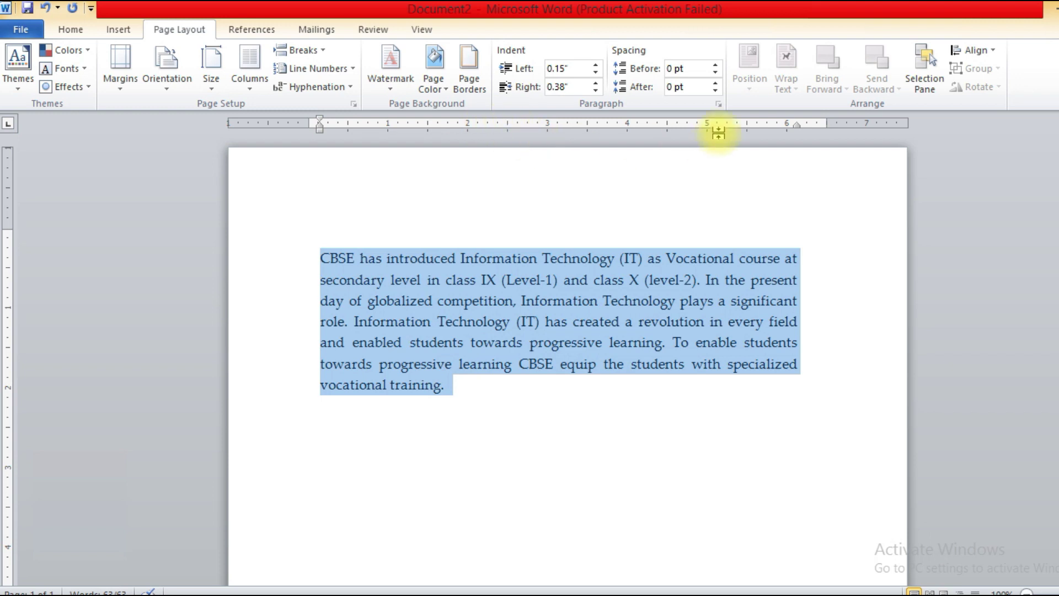
pyautogui.click(718, 104)
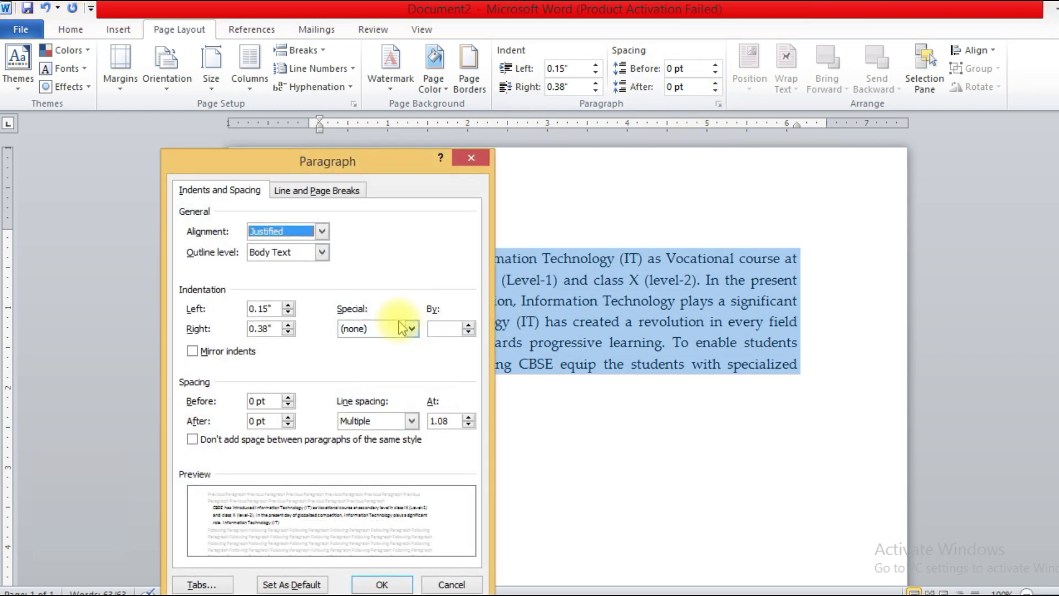
pyautogui.click(288, 312)
pyautogui.click(288, 306)
pyautogui.click(288, 305)
pyautogui.click(288, 305)
pyautogui.click(288, 305)
pyautogui.click(288, 305)
pyautogui.click(288, 305)
pyautogui.click(396, 576)
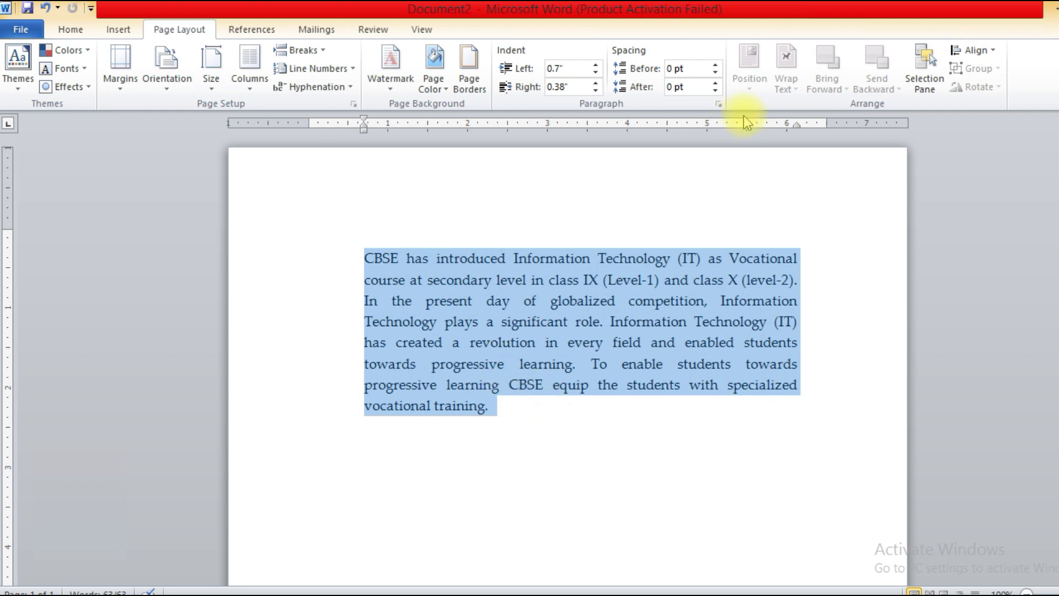
# - Set the paragraph's right indent to -1.7 inches so it extends past the margin
pyautogui.click(718, 105)
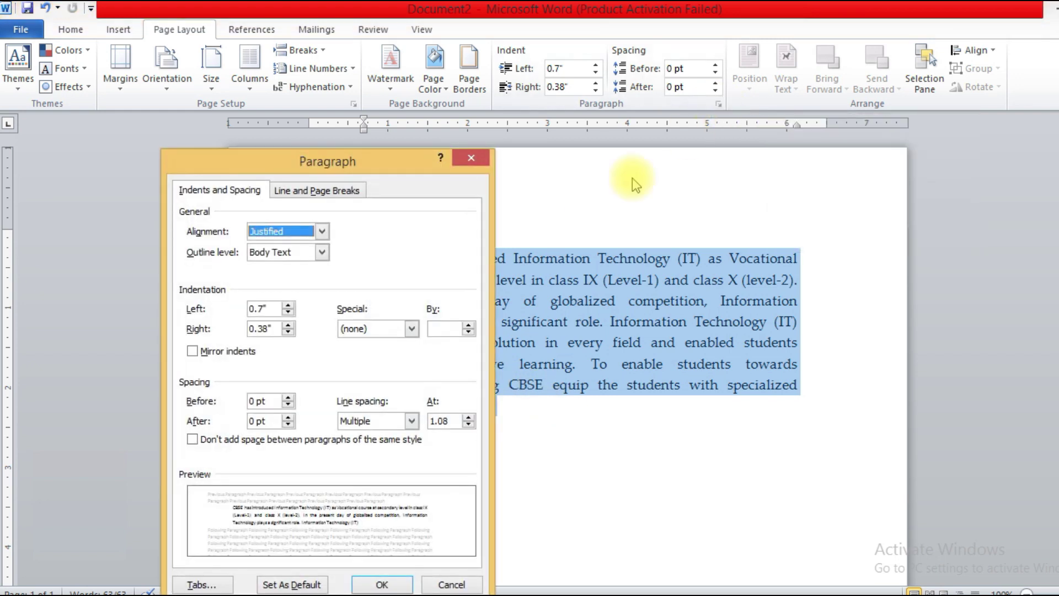
pyautogui.click(287, 332)
pyautogui.click(288, 332)
pyautogui.click(288, 332)
pyautogui.click(288, 332)
pyautogui.click(288, 333)
pyautogui.click(288, 332)
pyautogui.click(288, 332)
pyautogui.click(288, 332)
pyautogui.click(287, 332)
pyautogui.click(288, 333)
pyautogui.click(288, 332)
pyautogui.click(288, 332)
pyautogui.click(288, 332)
pyautogui.click(288, 332)
pyautogui.click(288, 332)
pyautogui.click(288, 332)
pyautogui.click(288, 332)
pyautogui.click(288, 332)
pyautogui.click(287, 333)
pyautogui.click(288, 332)
pyautogui.click(287, 332)
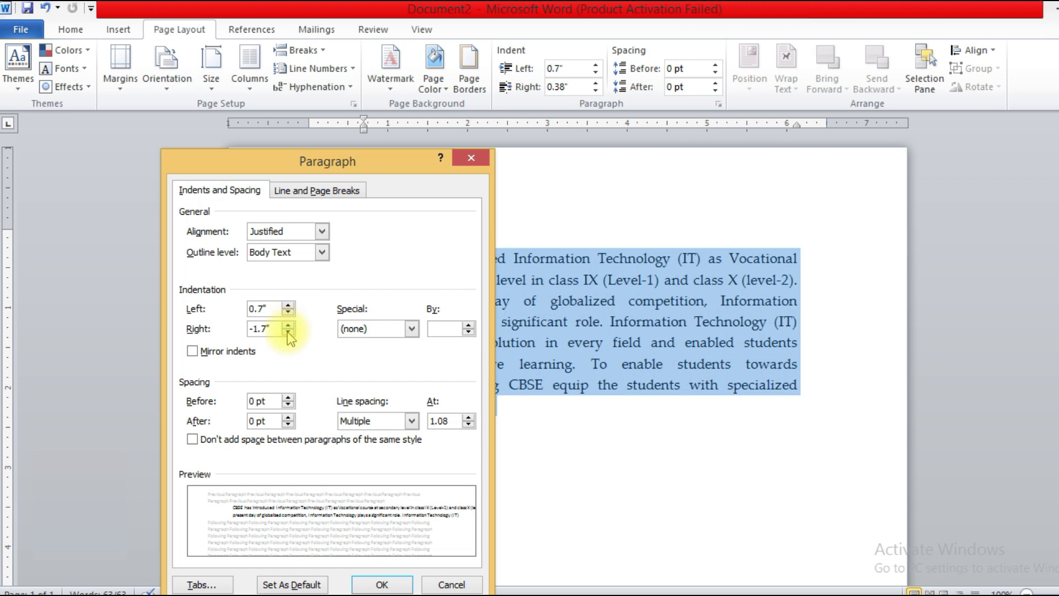
pyautogui.click(386, 584)
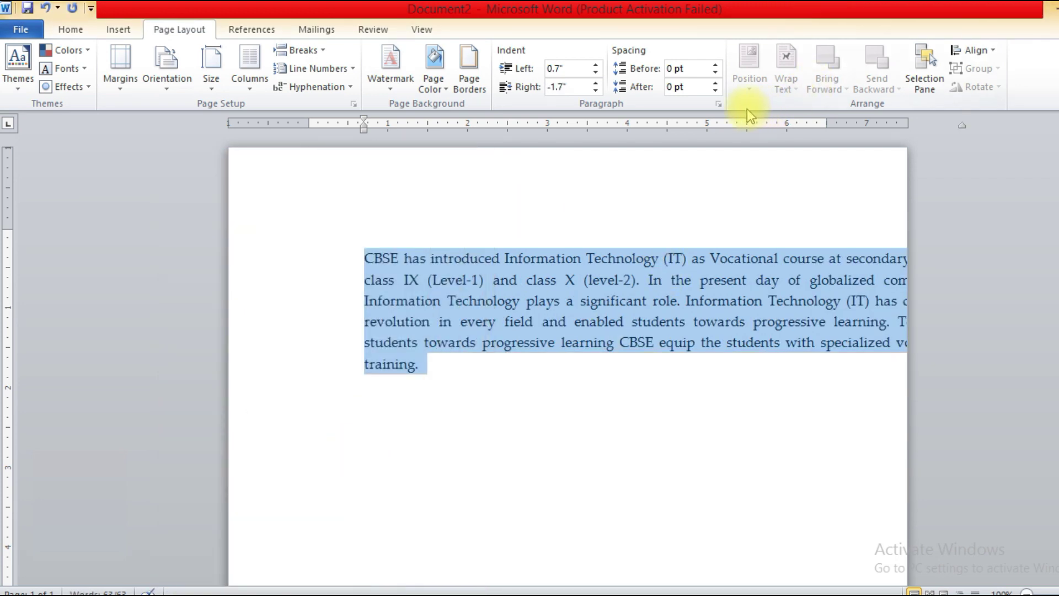
# - Give the paragraph a 0.5-inch first-line indent
pyautogui.click(719, 104)
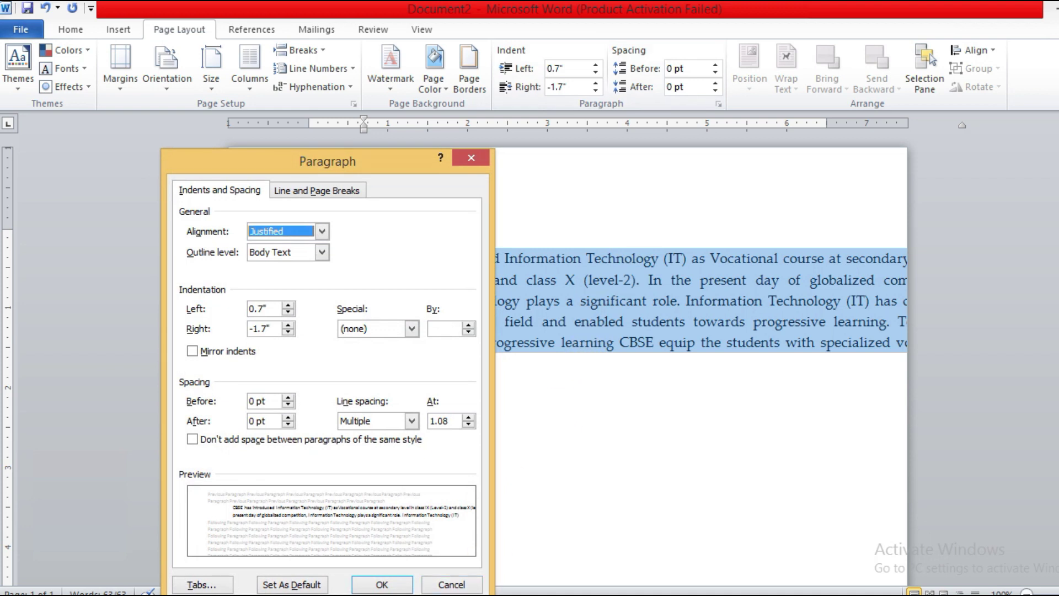
pyautogui.click(450, 583)
pyautogui.click(587, 488)
pyautogui.click(360, 258)
pyautogui.click(719, 105)
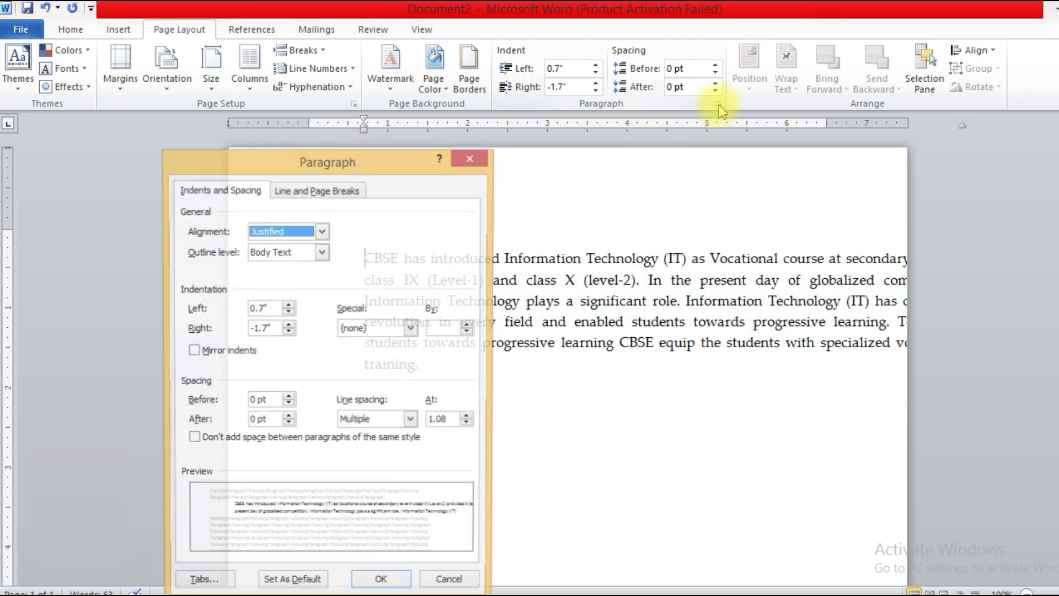
pyautogui.click(411, 330)
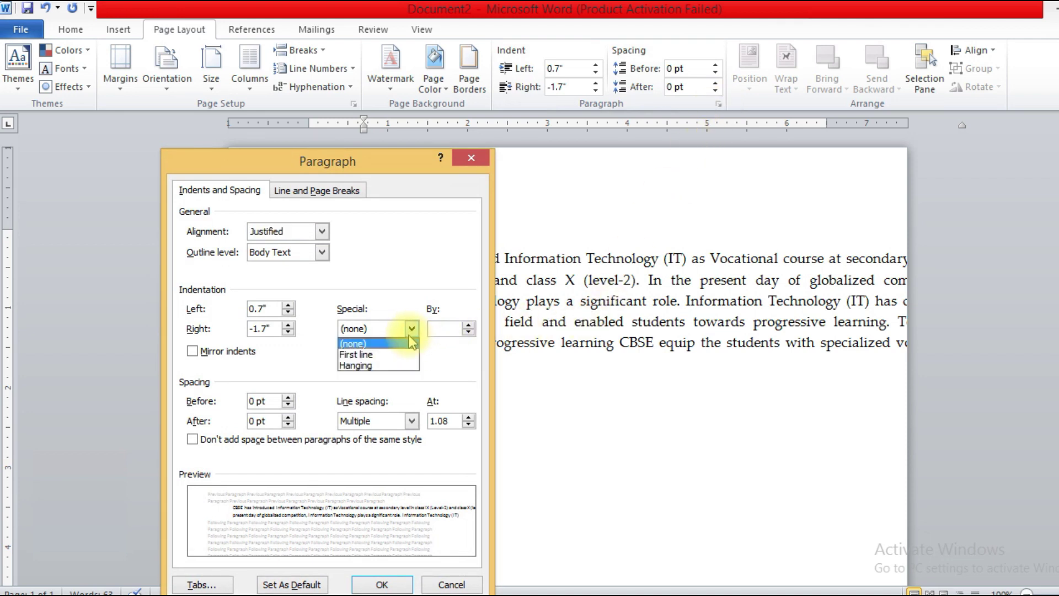
pyautogui.click(374, 359)
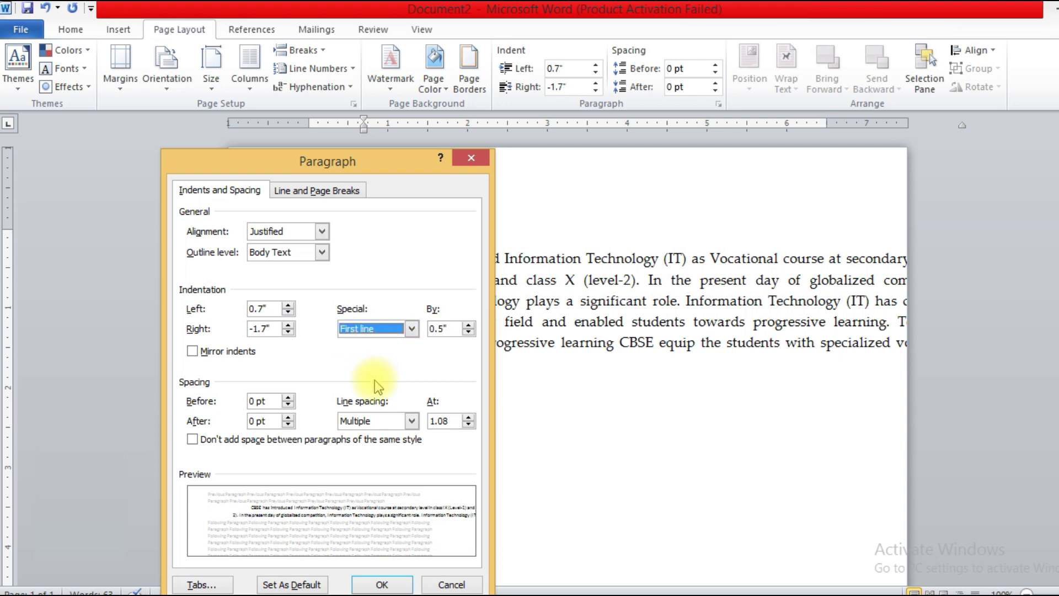
pyautogui.click(386, 586)
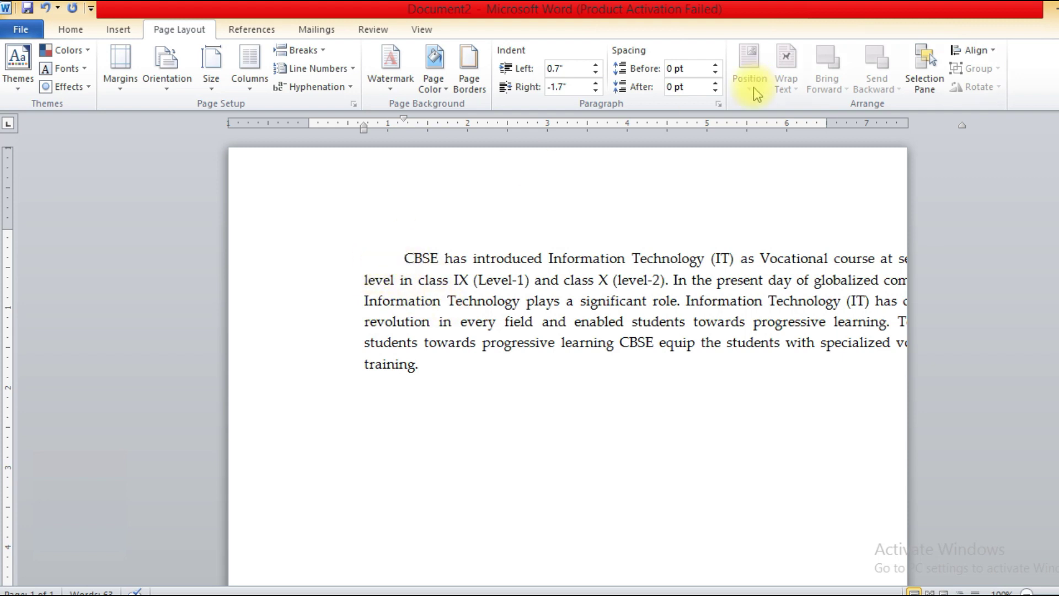
# - Replace the first-line indent with a 1.5-inch hanging indent
pyautogui.click(719, 103)
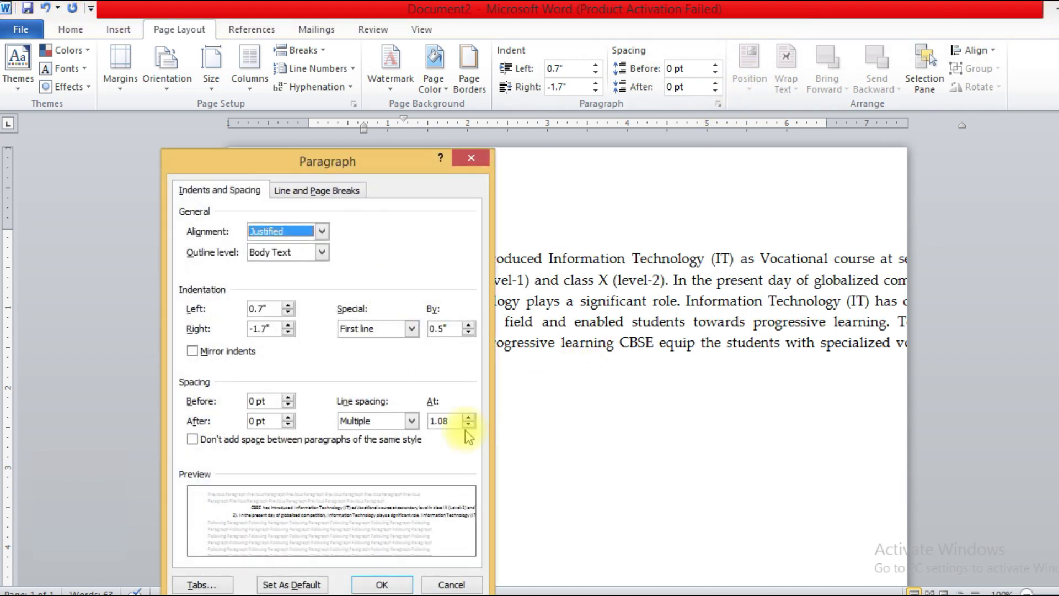
pyautogui.click(411, 329)
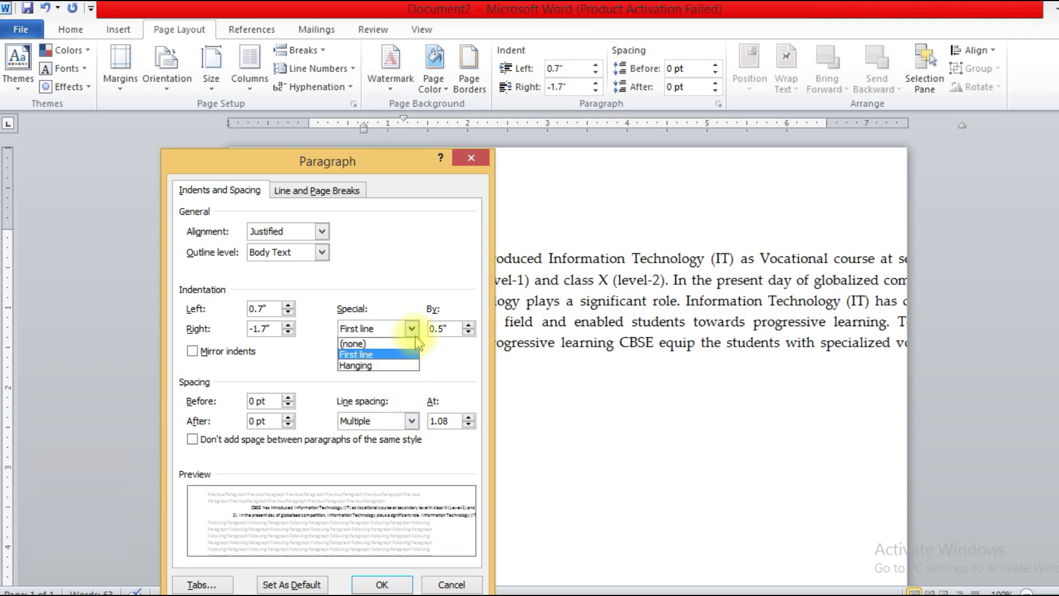
pyautogui.click(376, 368)
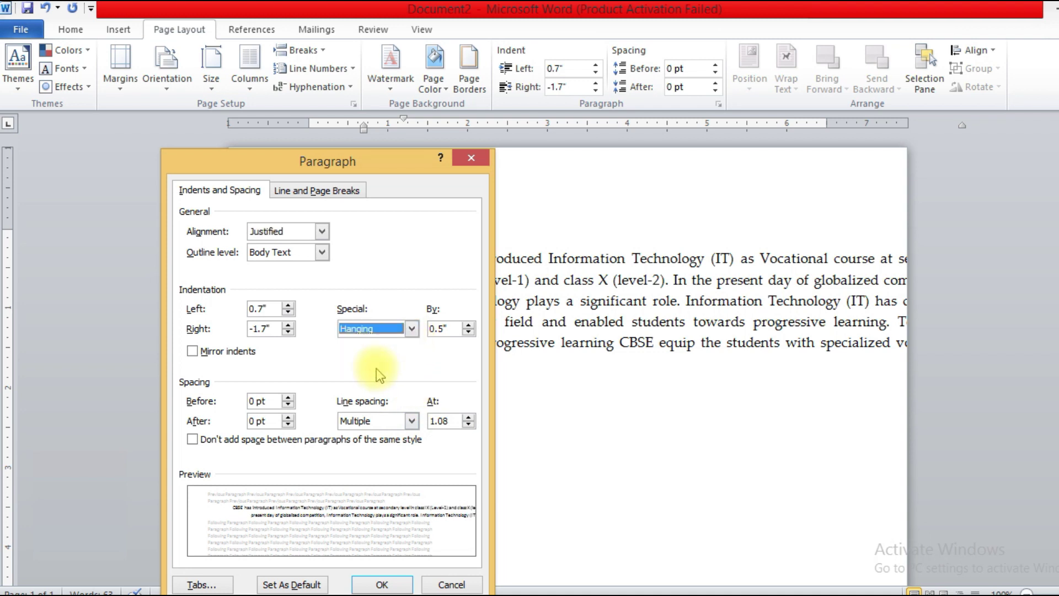
pyautogui.click(468, 326)
pyautogui.click(468, 325)
pyautogui.click(468, 325)
pyautogui.click(468, 325)
pyautogui.click(468, 326)
pyautogui.click(469, 326)
pyautogui.click(468, 326)
pyautogui.click(468, 325)
pyautogui.click(469, 325)
pyautogui.click(469, 326)
pyautogui.click(392, 585)
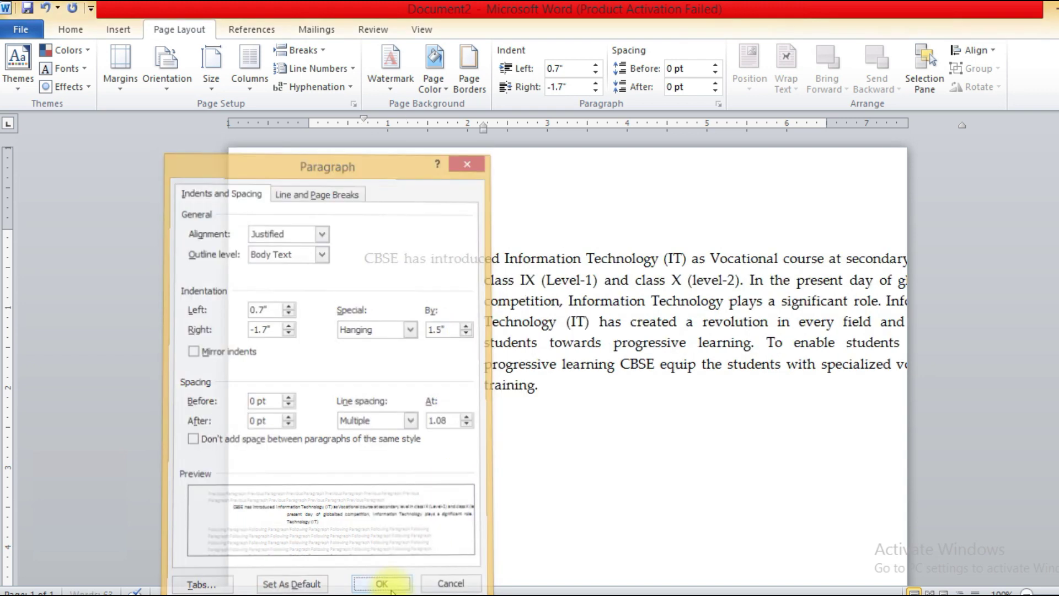
# - Check the hanging lines, then undo the indent changes with Ctrl+Z
pyautogui.moveTo(484, 280); pyautogui.dragTo(520, 384)
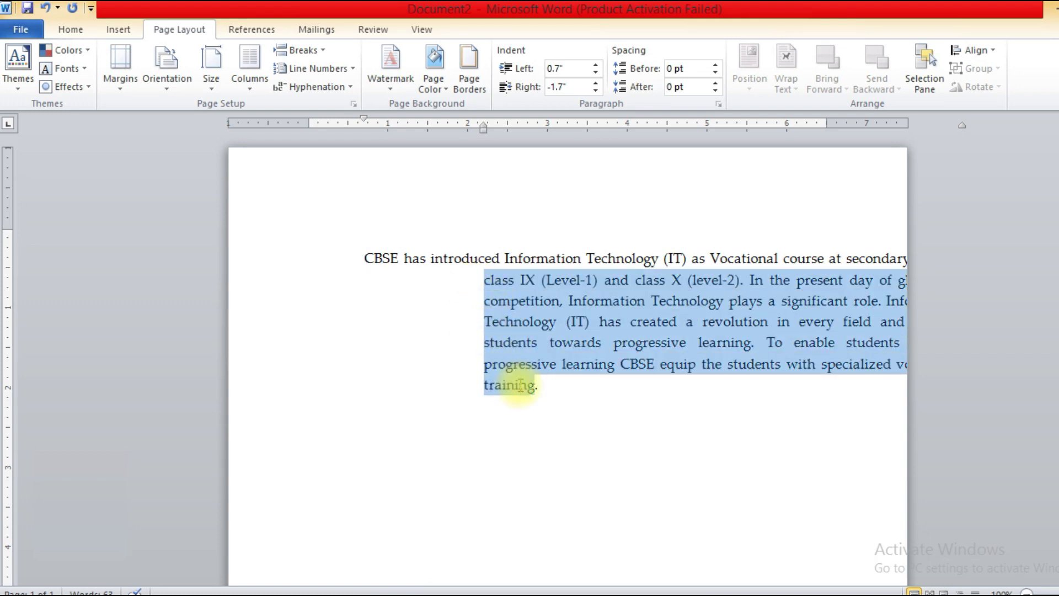
pyautogui.click(519, 384)
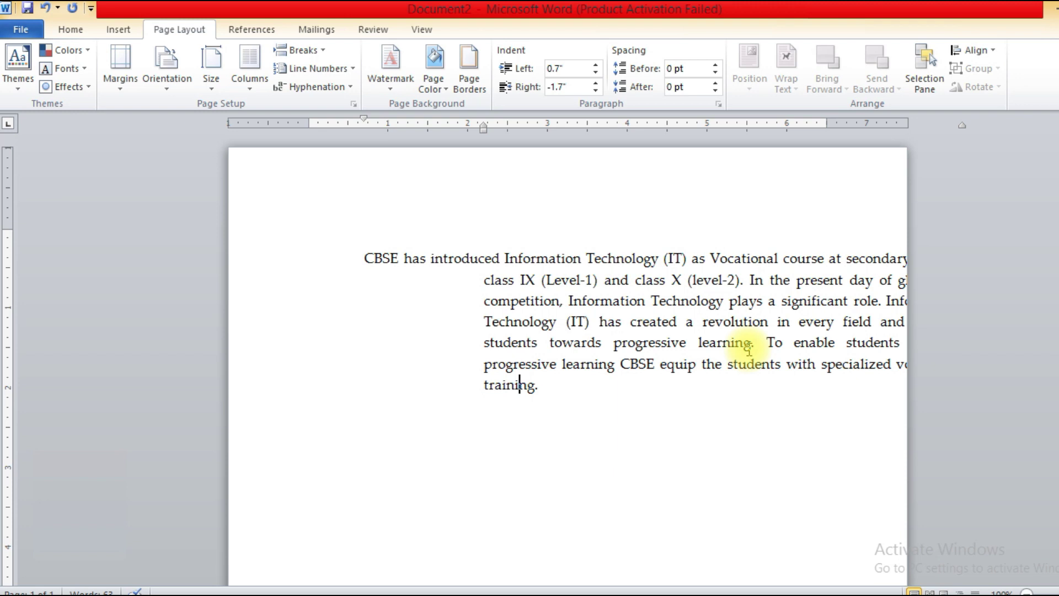
pyautogui.hotkey('ctrl', 'z')
pyautogui.hotkey('ctrl', 'z')
pyautogui.hotkey('ctrl', 'z')
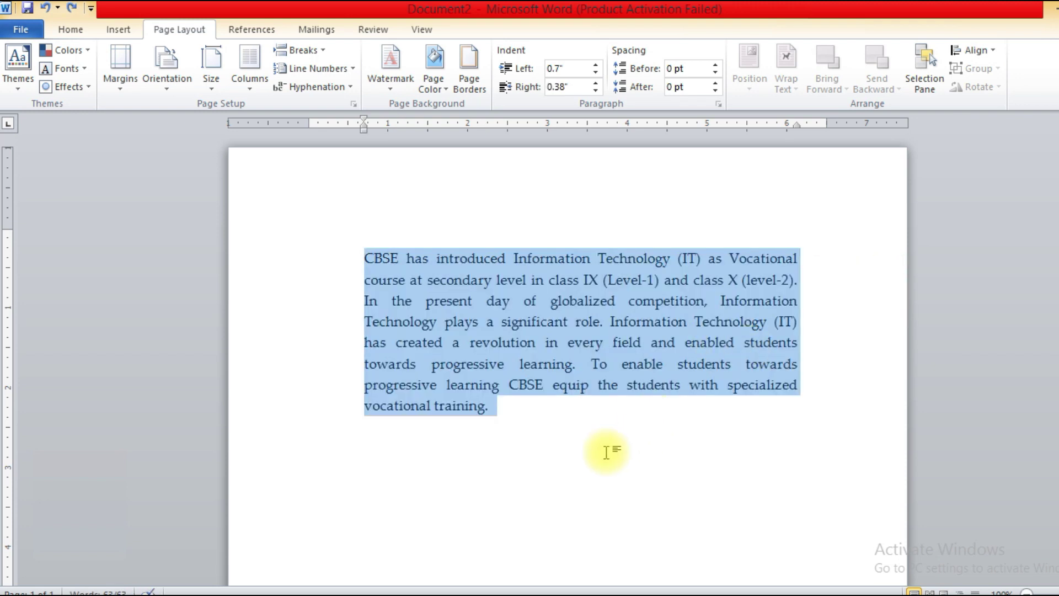
# - Set the CBSE paragraph's line spacing to Double
pyautogui.click(720, 105)
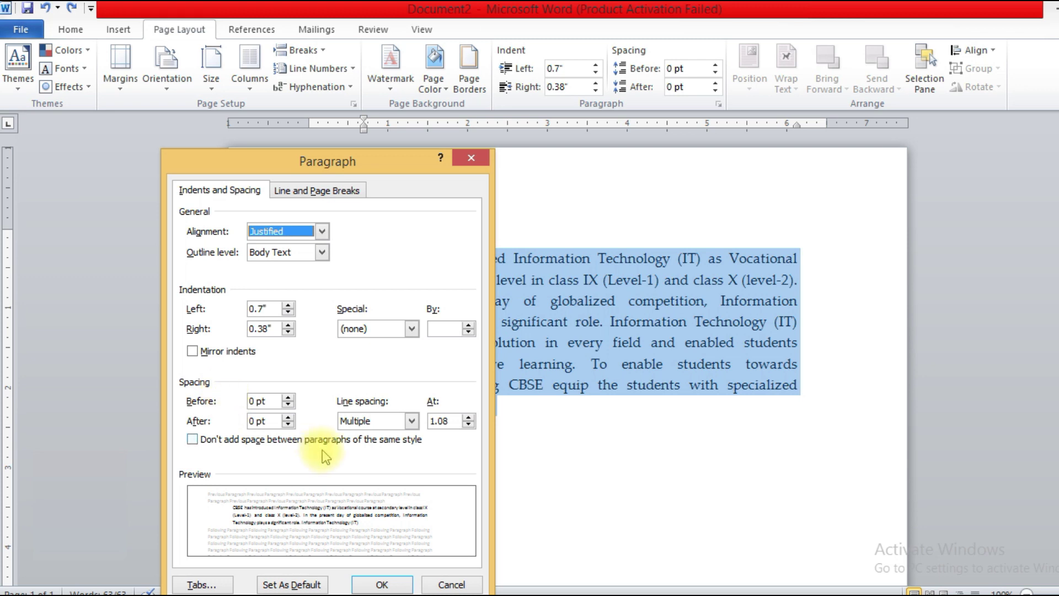
pyautogui.click(412, 422)
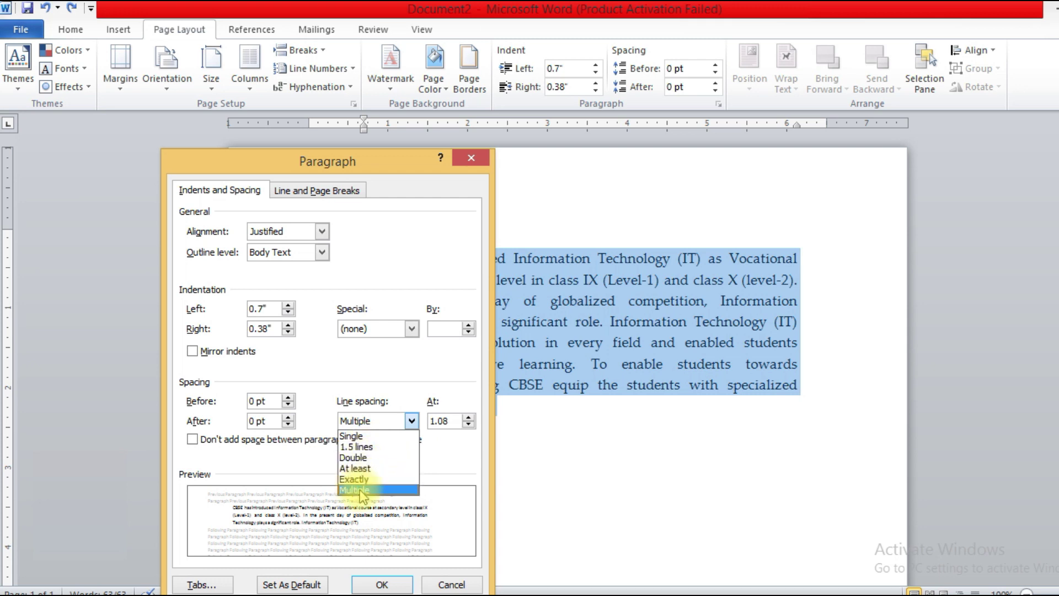
pyautogui.click(361, 461)
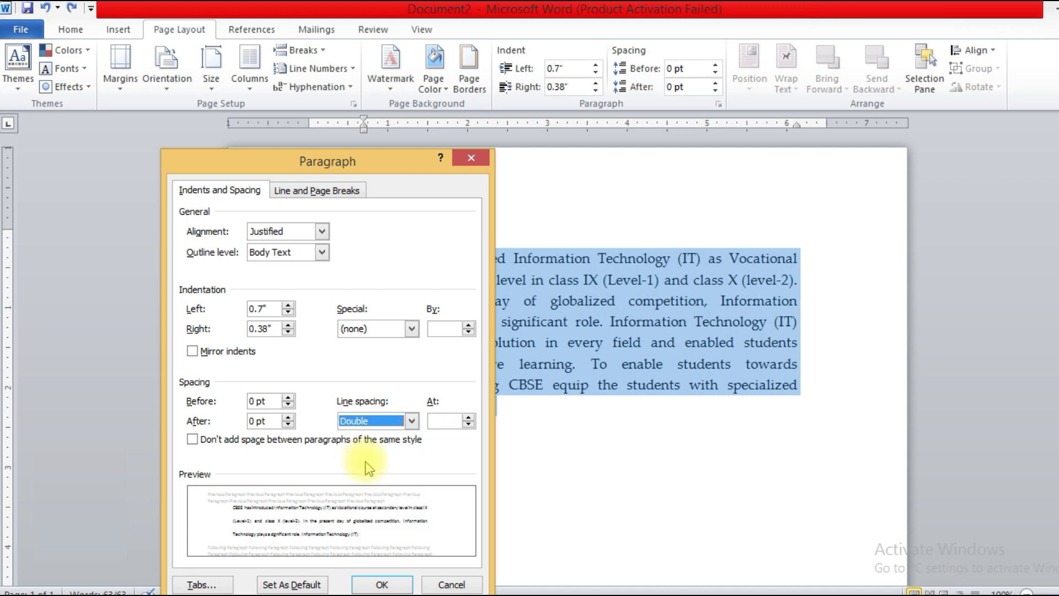
pyautogui.click(380, 585)
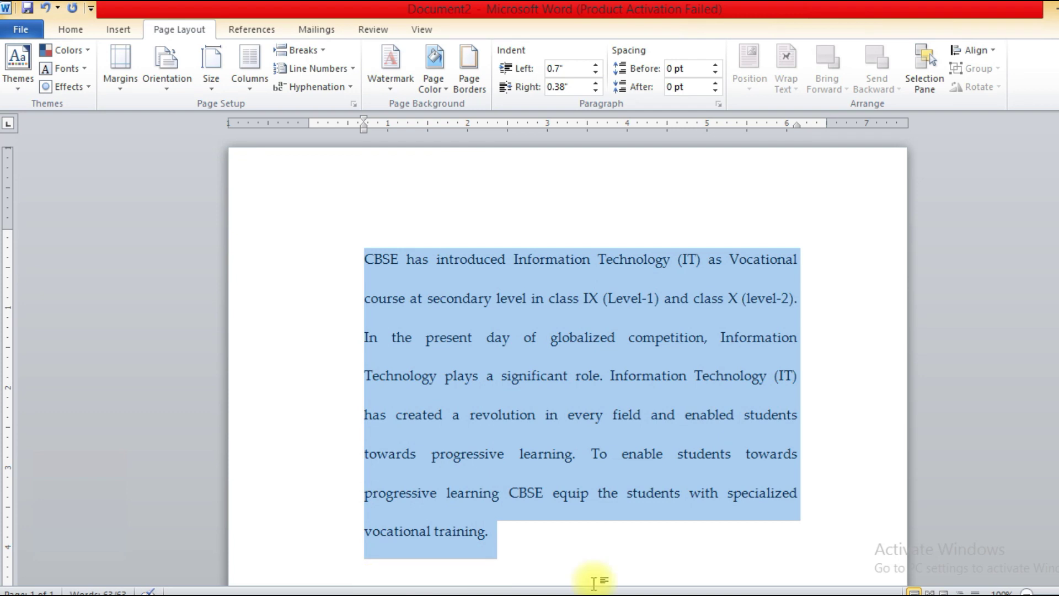
pyautogui.click(558, 555)
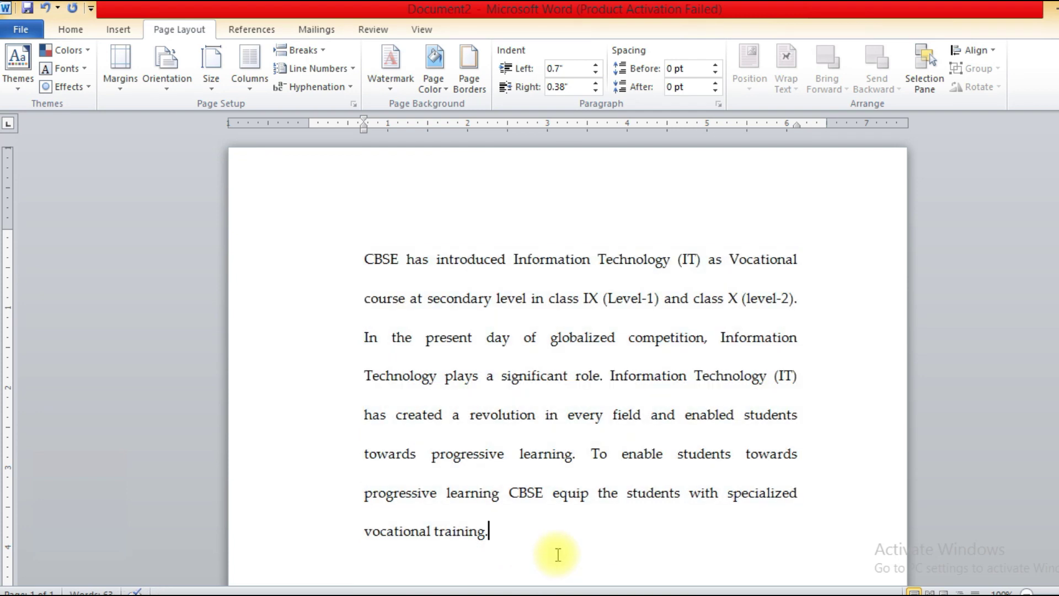
pyautogui.scroll(-1, 557, 555)
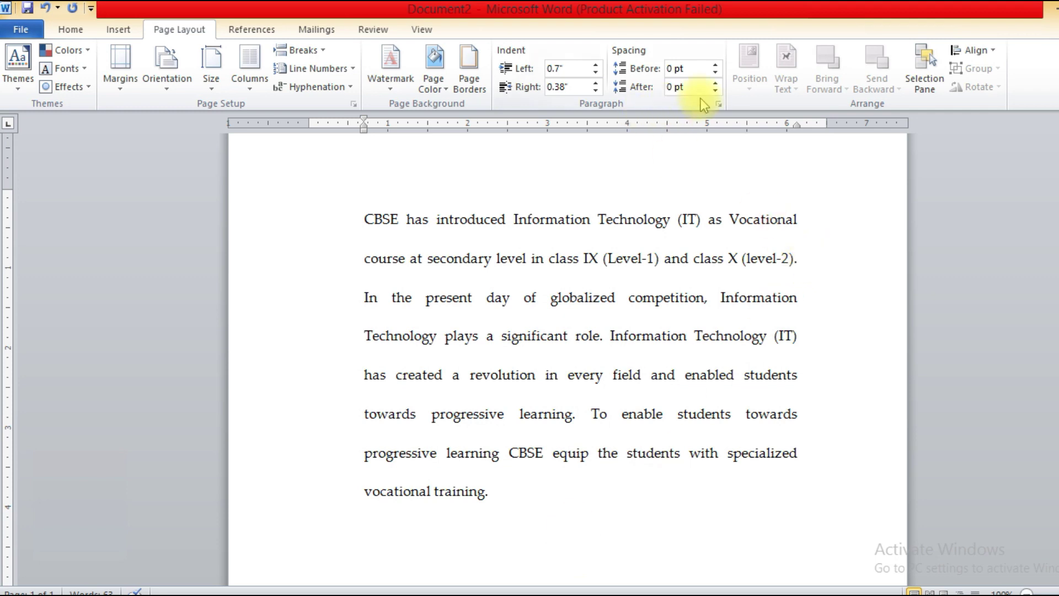
pyautogui.click(719, 104)
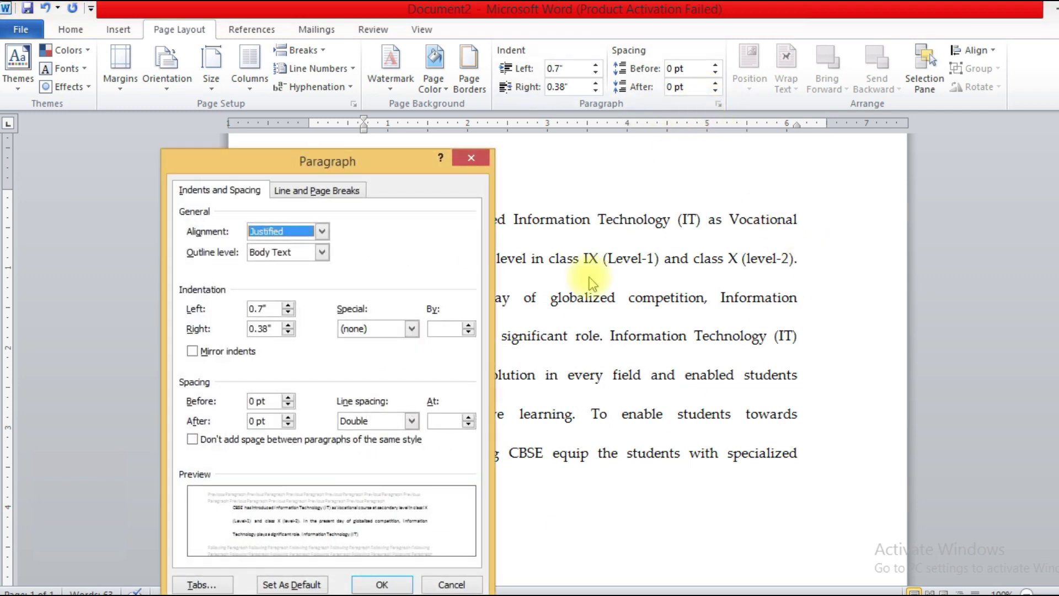
# - Set a left tab stop at 2 inches with no leader for the paragraph
pyautogui.click(199, 584)
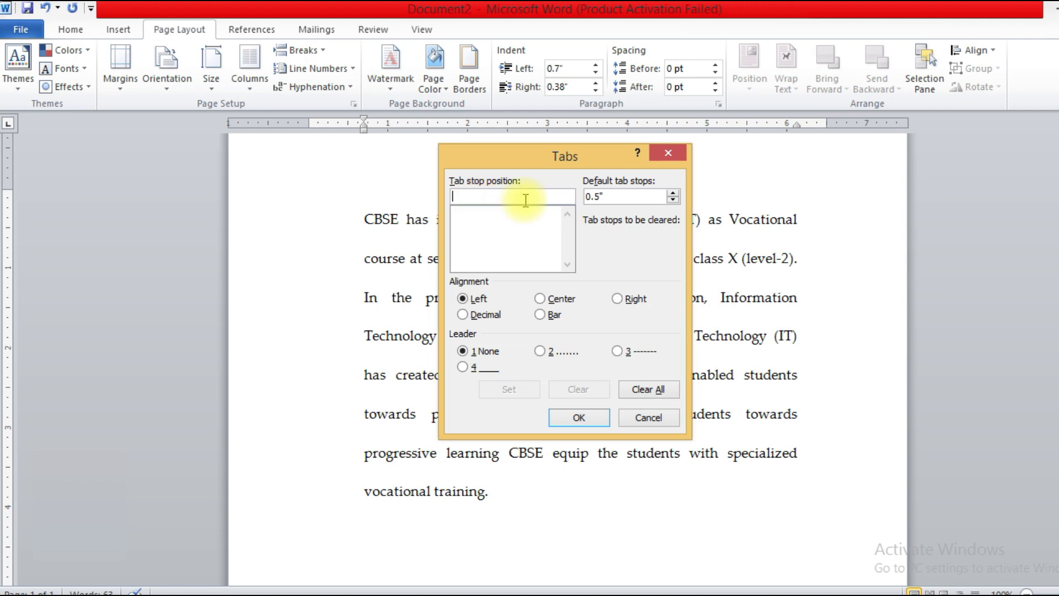
pyautogui.write('2')
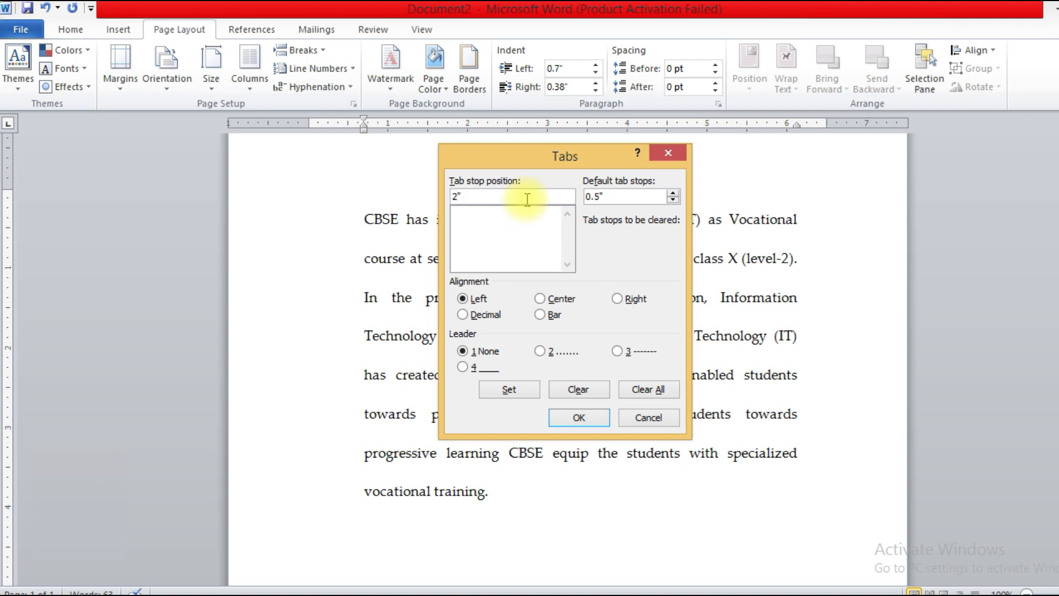
pyautogui.click(522, 393)
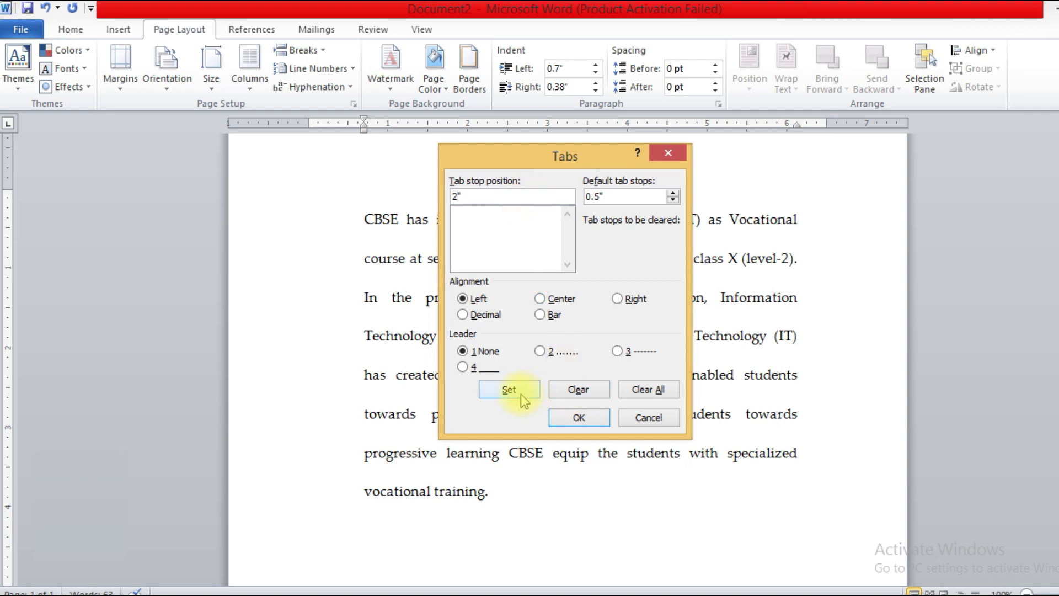
pyautogui.click(589, 418)
pyautogui.click(361, 221)
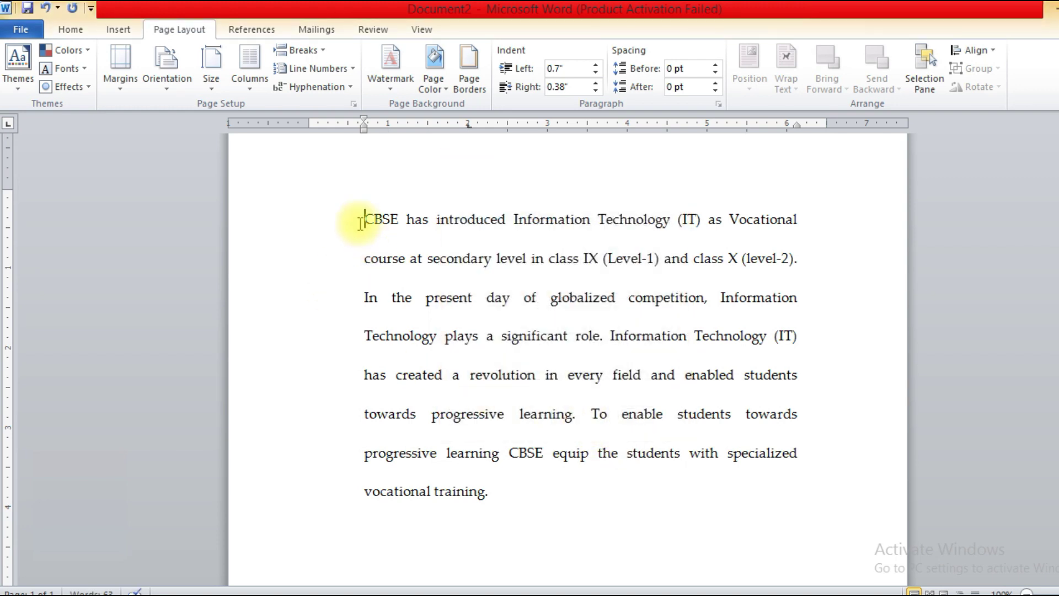
pyautogui.press('Tab')
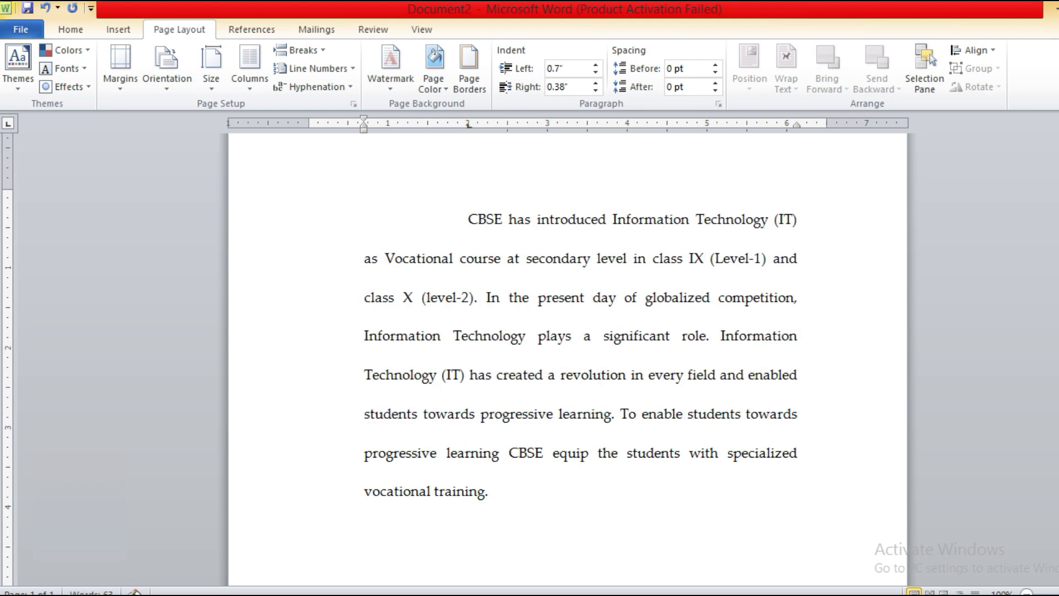
pyautogui.press('Tab')
pyautogui.press('Tab')
pyautogui.press('Tab')
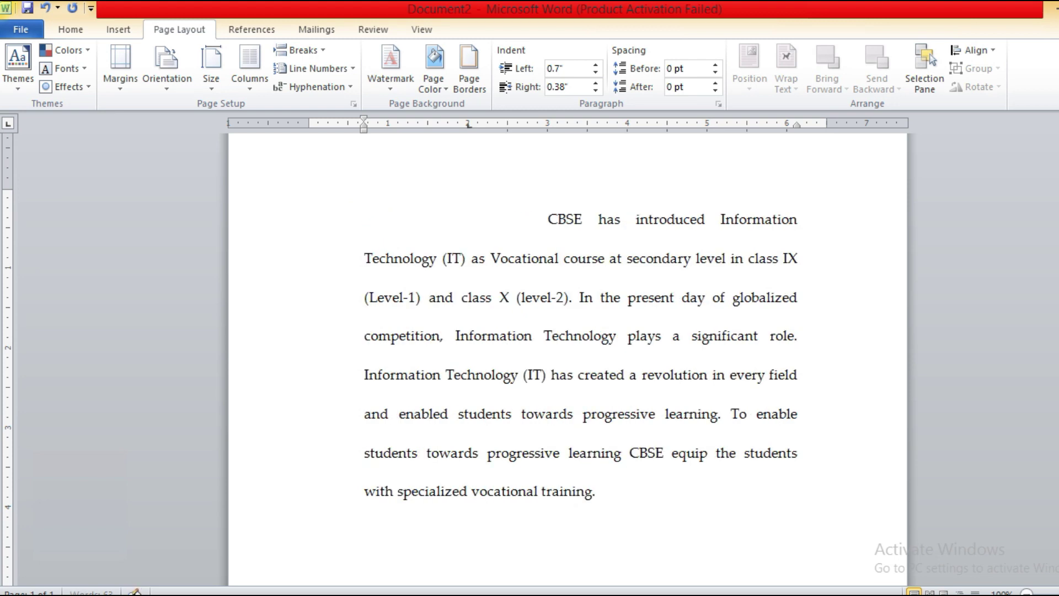
pyautogui.press('Tab')
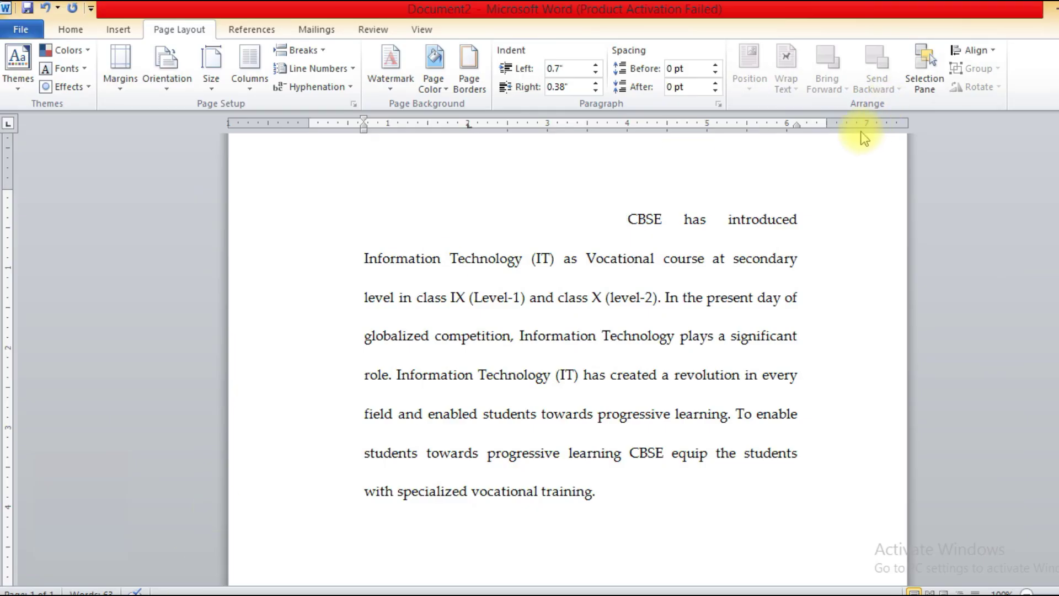
pyautogui.hotkey('ctrl', 'z')
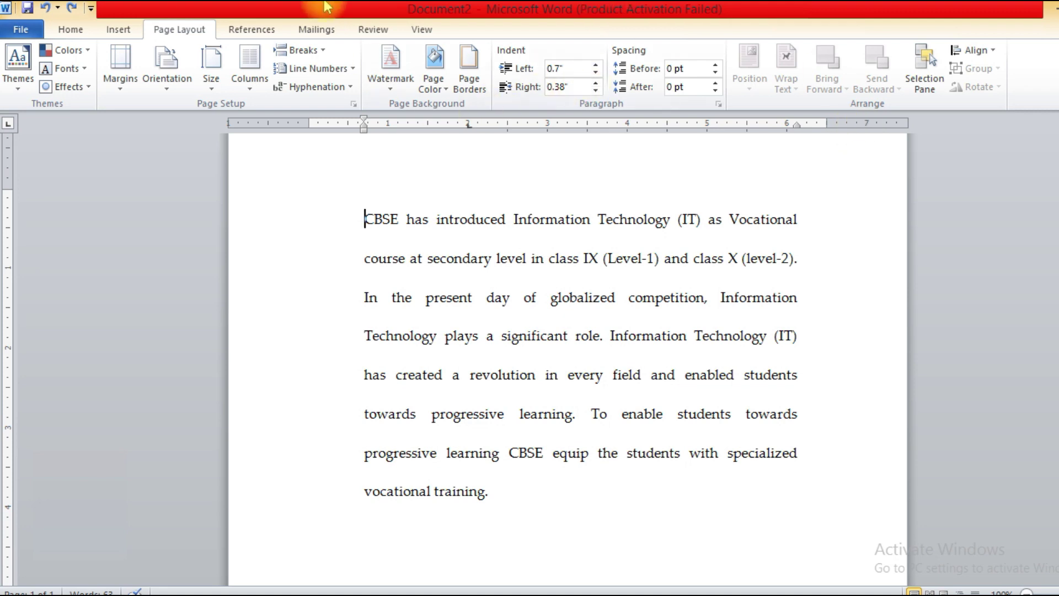
# - Insert a Blank header and type 'Information Technology' in it
pyautogui.click(119, 29)
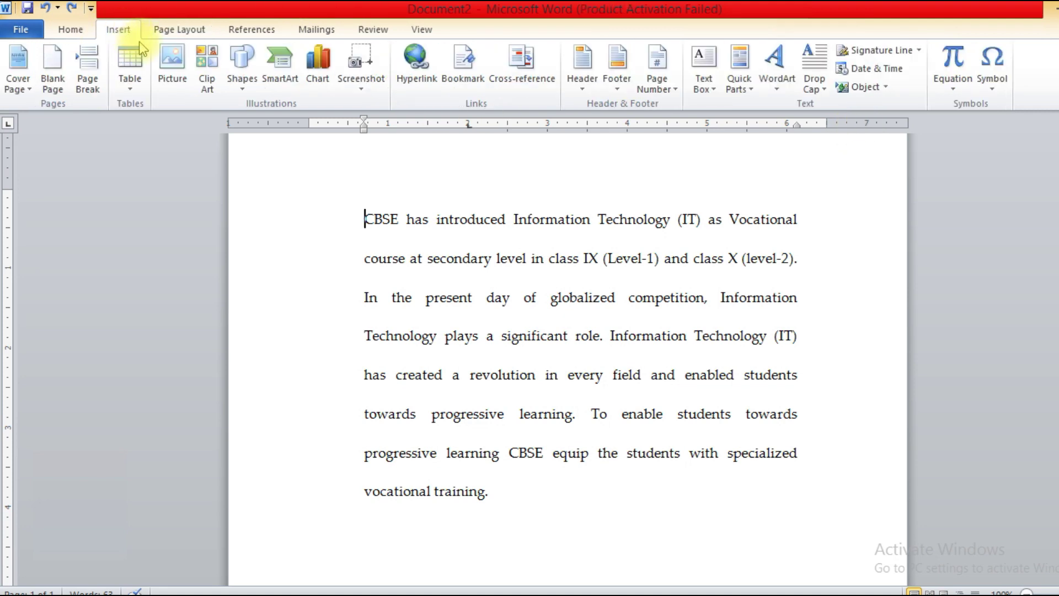
pyautogui.click(588, 88)
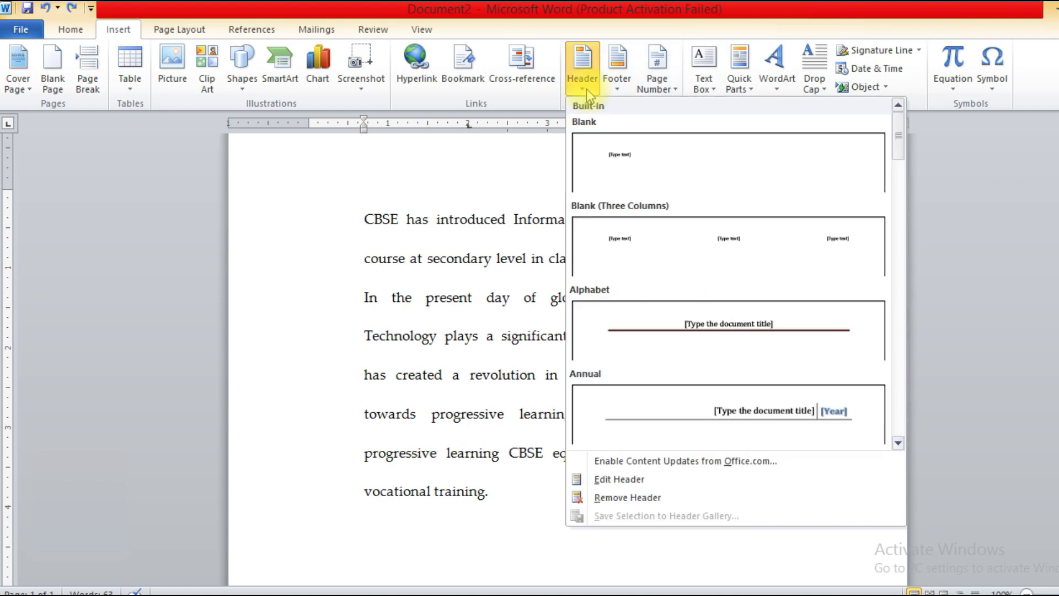
pyautogui.click(705, 168)
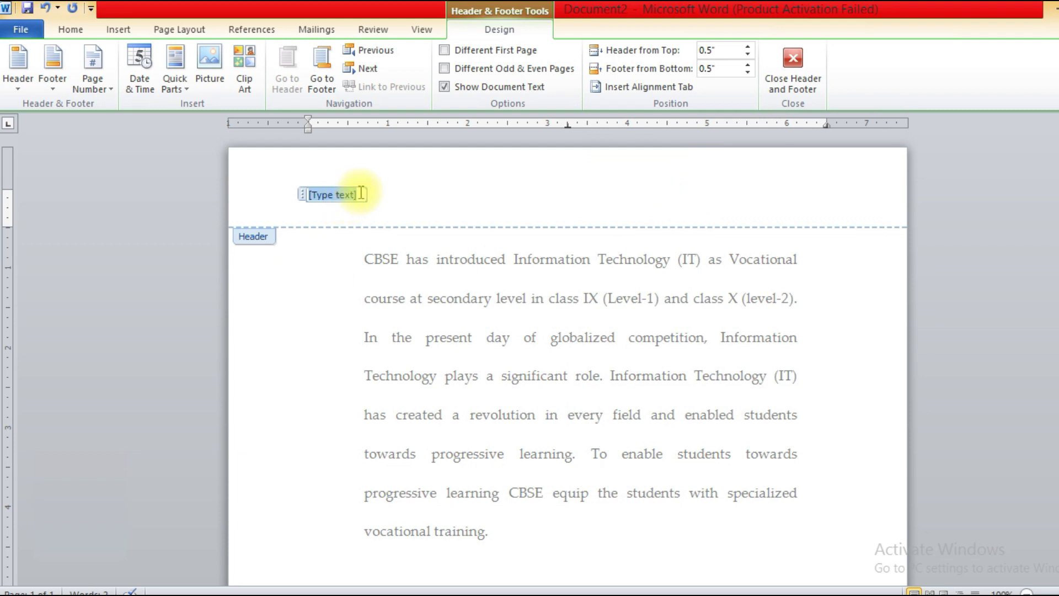
pyautogui.press('Delete')
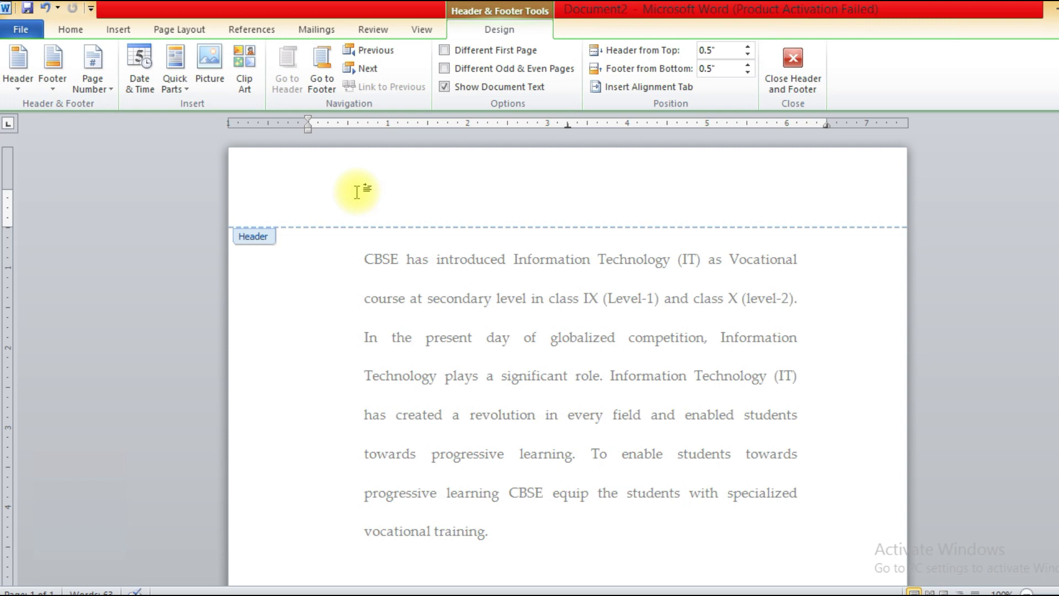
pyautogui.write('In')
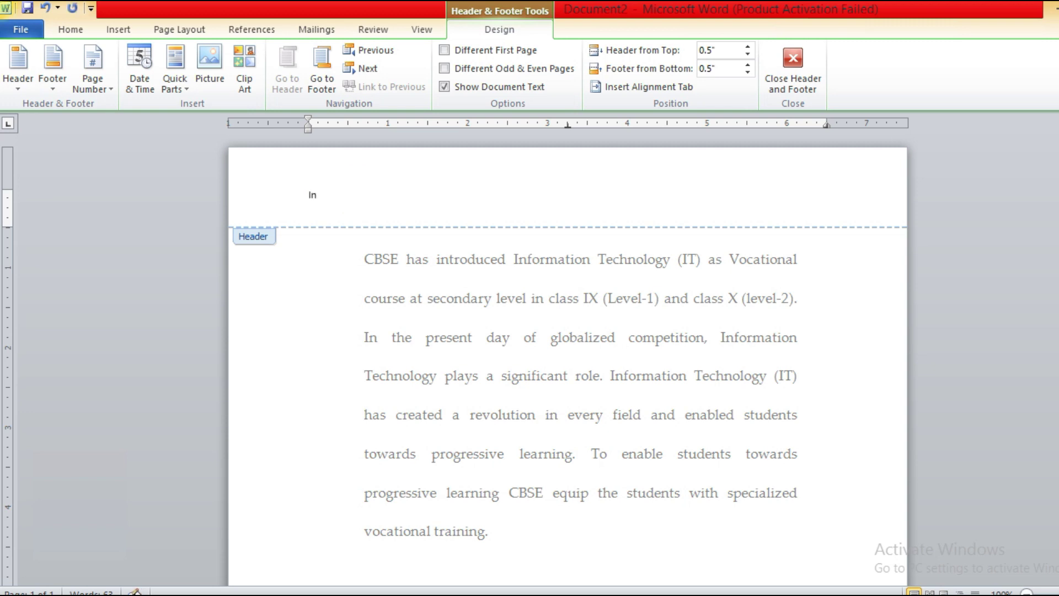
pyautogui.write('formation Technology')
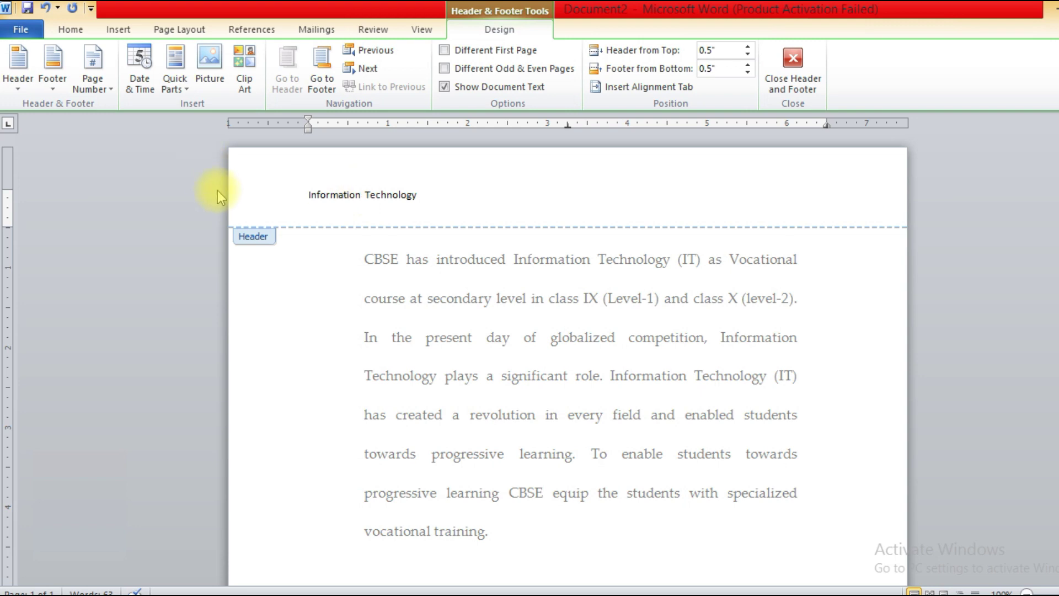
# - Make the header text bold, 16 pt and centred
pyautogui.click(284, 194)
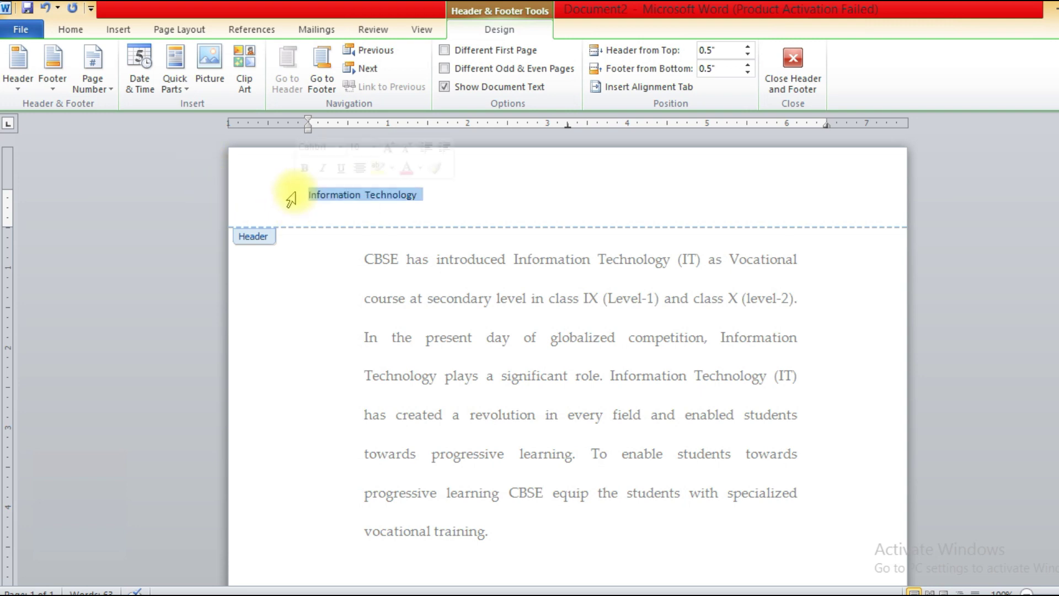
pyautogui.click(65, 32)
pyautogui.click(136, 80)
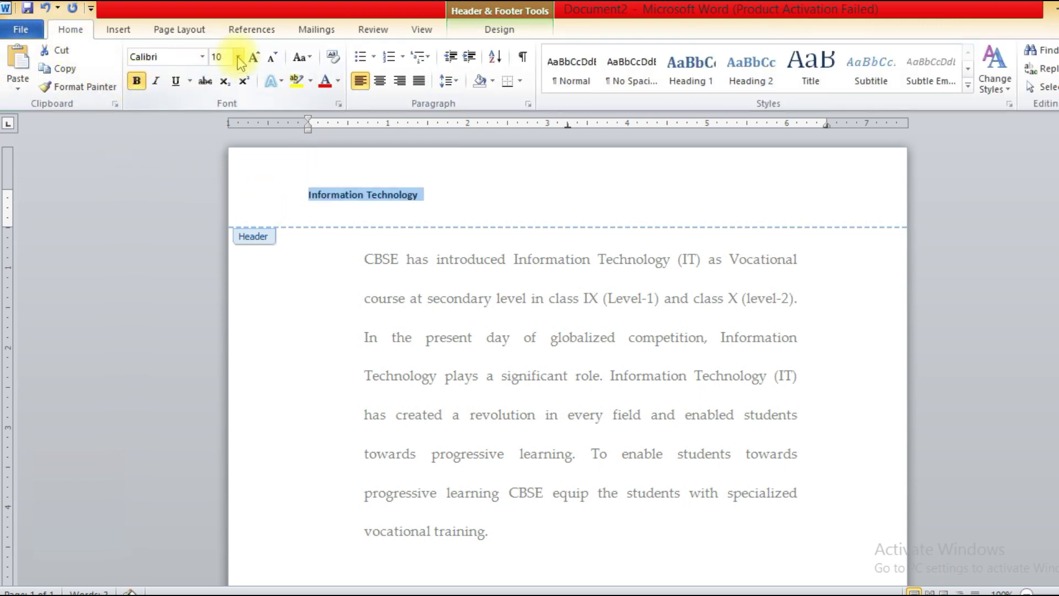
pyautogui.click(254, 57)
pyautogui.click(254, 57)
pyautogui.click(254, 57)
pyautogui.click(254, 57)
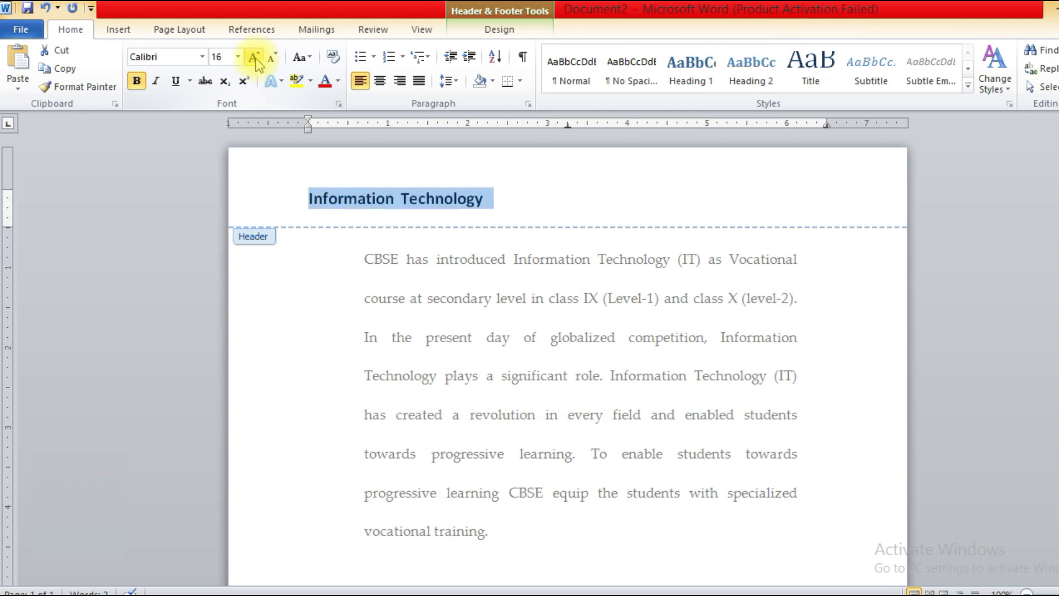
pyautogui.click(380, 81)
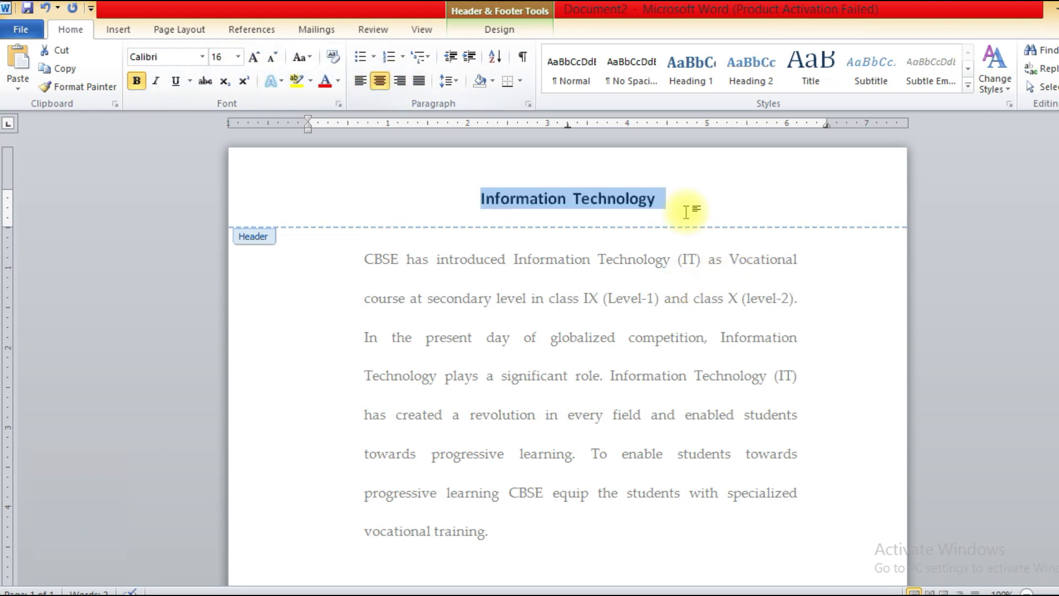
pyautogui.click(686, 206)
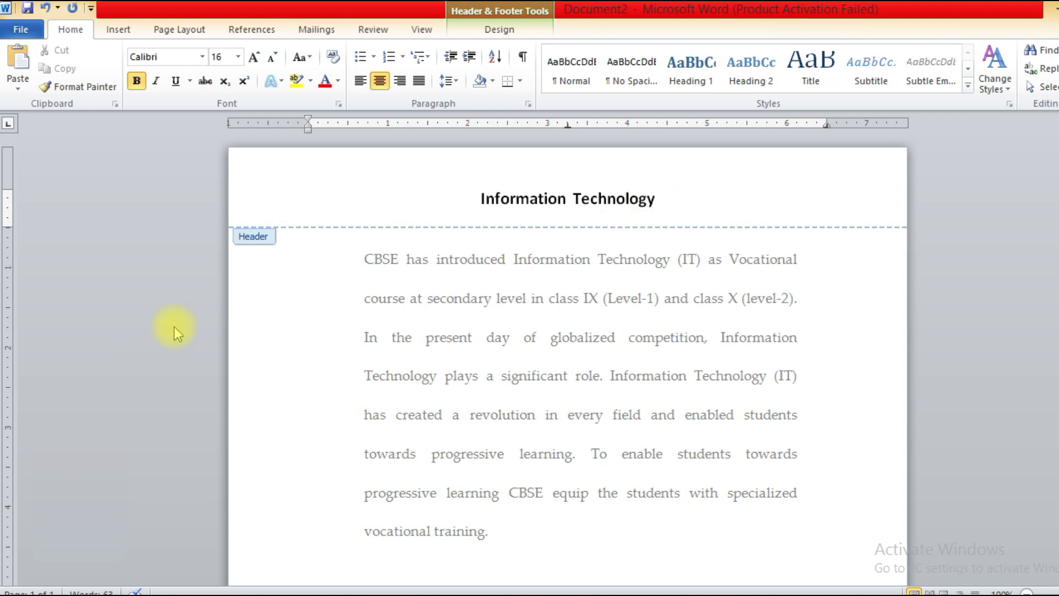
# - Add blank lines after 'vocational training.' until a second page with the repeated header appears
pyautogui.doubleClick(247, 250)
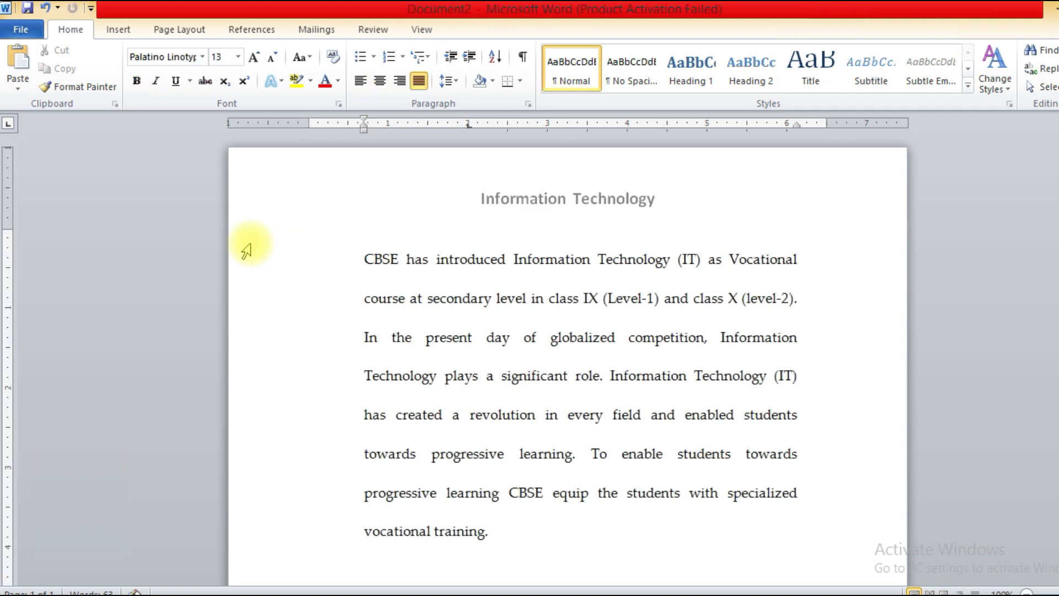
pyautogui.scroll(-5, 453, 237)
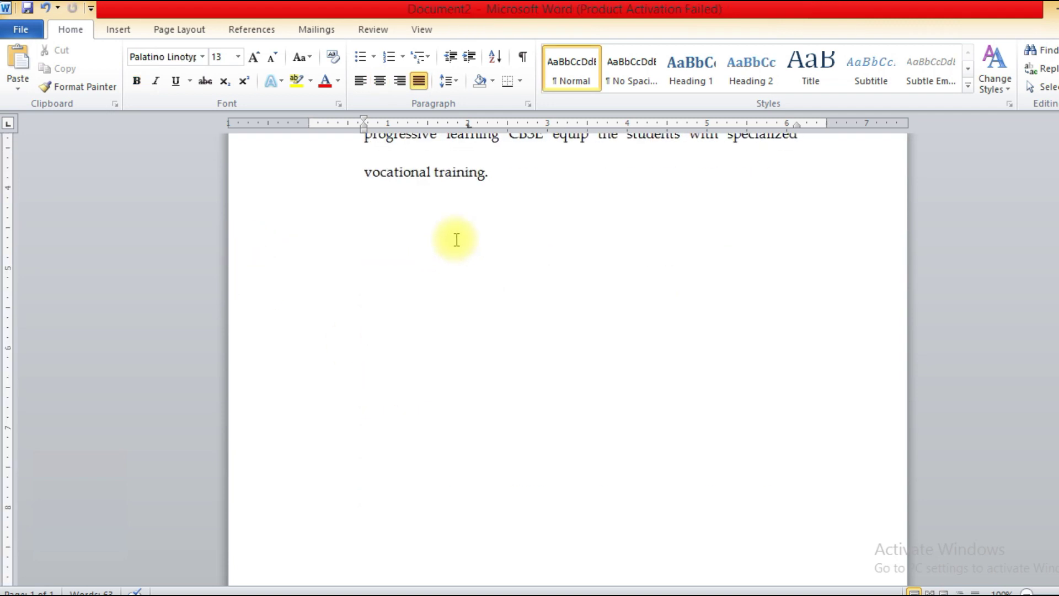
pyautogui.scroll(-2, 457, 239)
pyautogui.scroll(4, 510, 345)
pyautogui.click(508, 339)
pyautogui.press('Return')
pyautogui.press('Return')
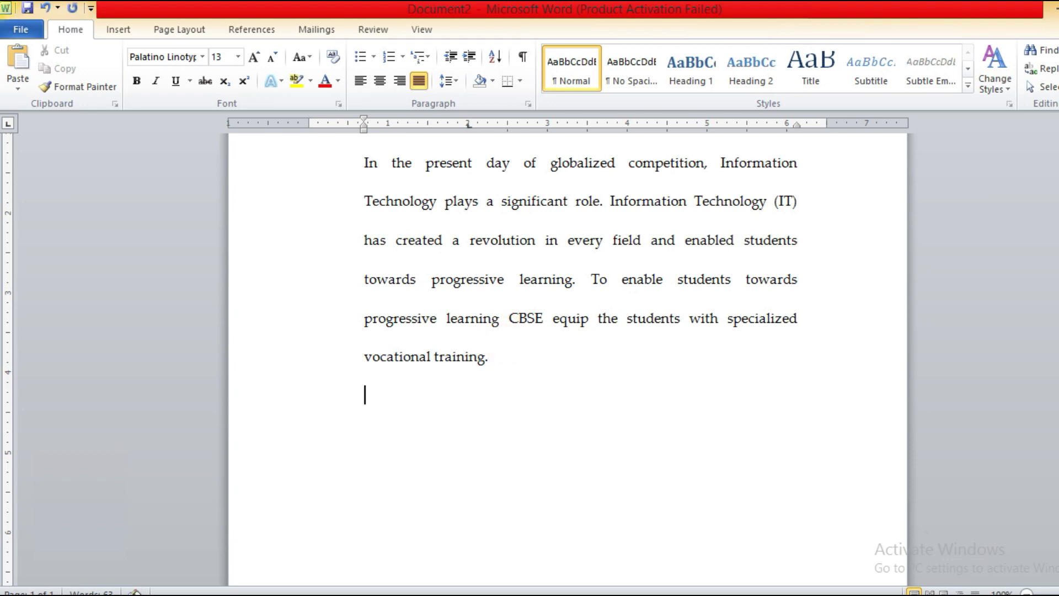
pyautogui.scroll(-1, 508, 338)
pyautogui.press('Return')
pyautogui.press('Return')
pyautogui.press('Return')
pyautogui.press('Return')
pyautogui.press('Return')
pyautogui.press('Return')
pyautogui.press('Return')
pyautogui.press('Return')
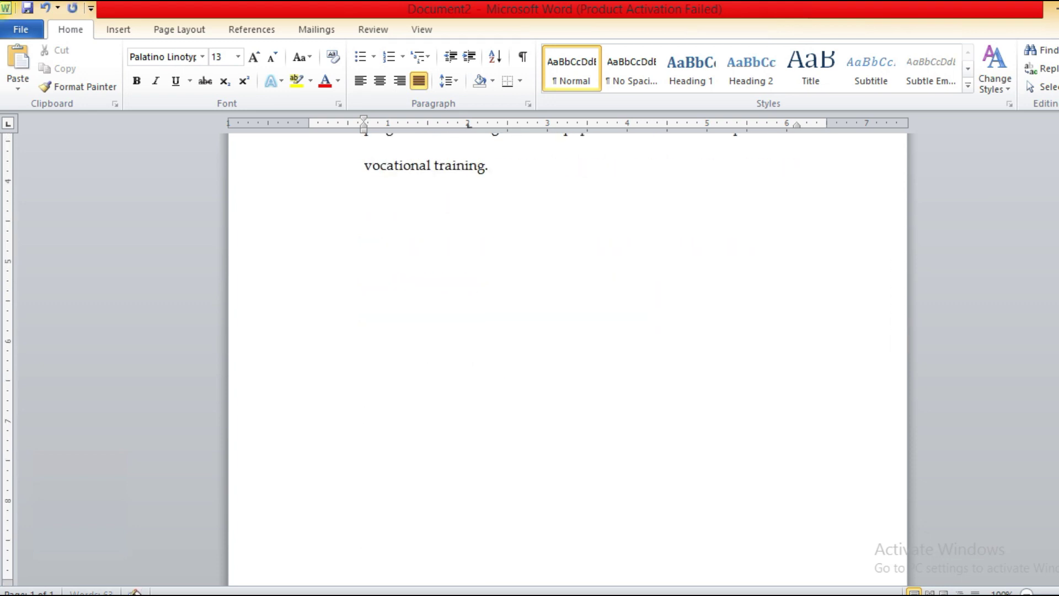
pyautogui.press('Return')
pyautogui.press('Return')
pyautogui.press('Return')
pyautogui.press('Return')
pyautogui.press('Return')
pyautogui.press('Return')
pyautogui.press('Return')
pyautogui.press('Return')
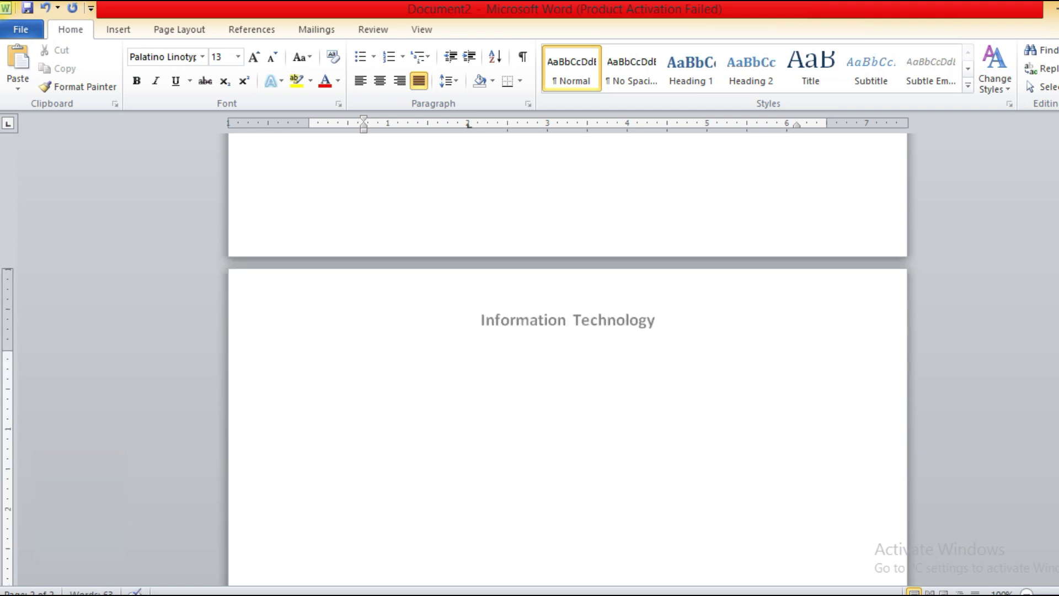
pyautogui.press('Up')
pyautogui.press('Up')
pyautogui.press('Up')
pyautogui.press('Up')
pyautogui.press('Up')
pyautogui.press('Up')
pyautogui.press('Up')
pyautogui.press('Up')
pyautogui.press('Up')
pyautogui.press('Up')
pyautogui.press('Up')
pyautogui.press('Up')
pyautogui.press('Up')
pyautogui.press('Up')
pyautogui.press('Up')
pyautogui.press('Up')
pyautogui.press('Up')
pyautogui.press('Up')
pyautogui.press('Up')
pyautogui.press('Up')
pyautogui.press('Up')
pyautogui.press('Up')
pyautogui.press('Up')
pyautogui.press('Up')
pyautogui.press('Up')
pyautogui.press('Up')
pyautogui.press('Up')
pyautogui.press('Up')
pyautogui.press('Up')
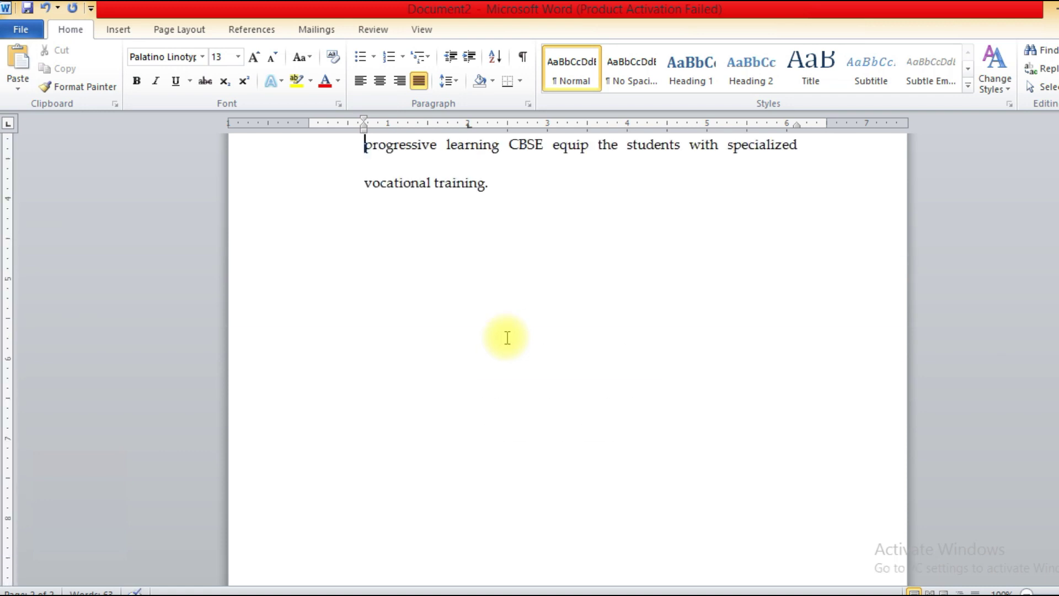
pyautogui.press('Up')
pyautogui.press('Up')
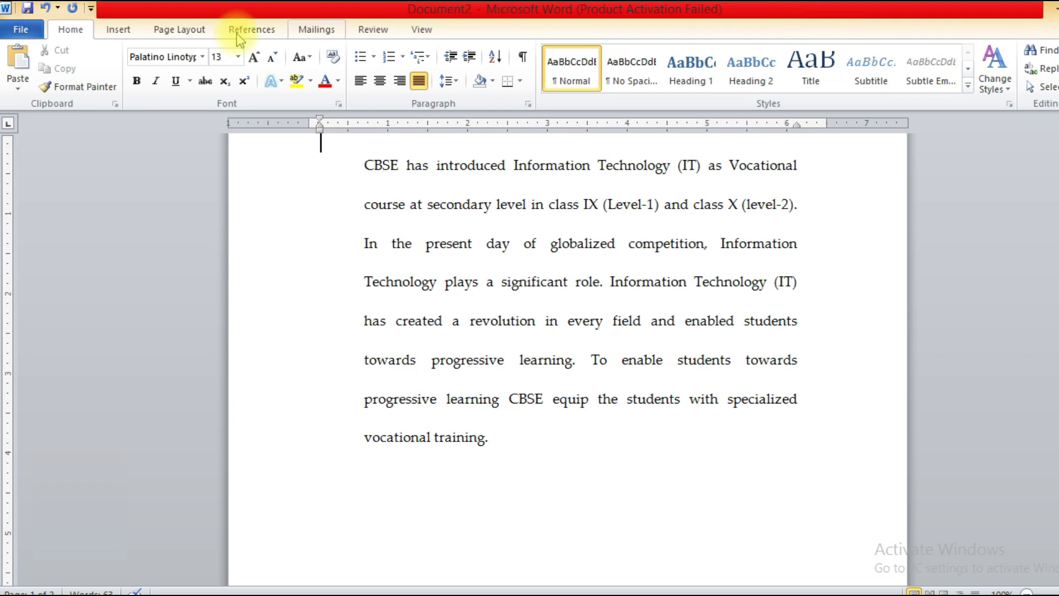
pyautogui.click(120, 31)
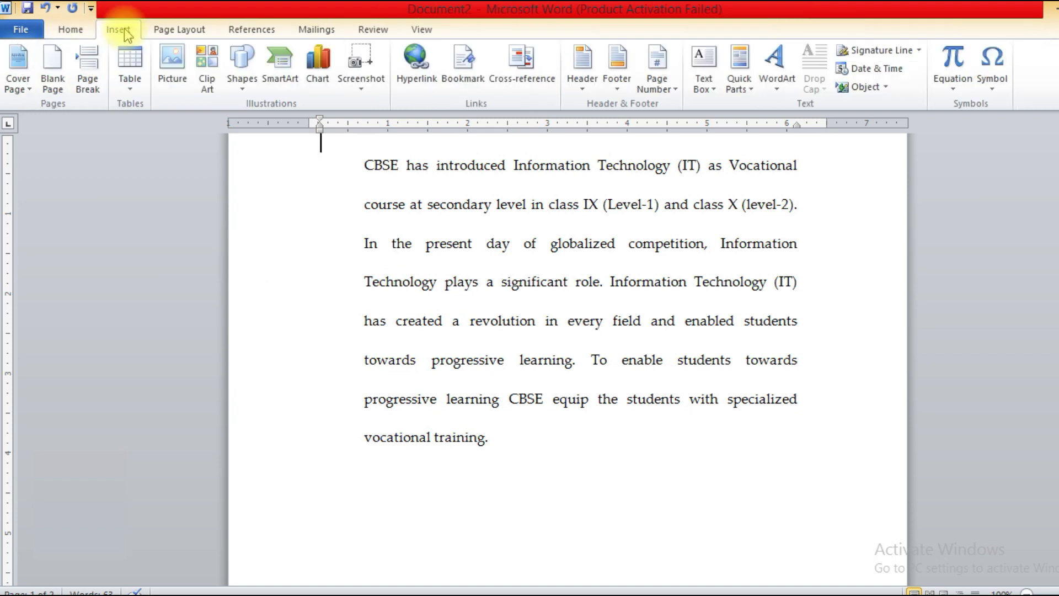
# - Apply the Alphabet header design, then replace it with the Annual design
pyautogui.click(589, 88)
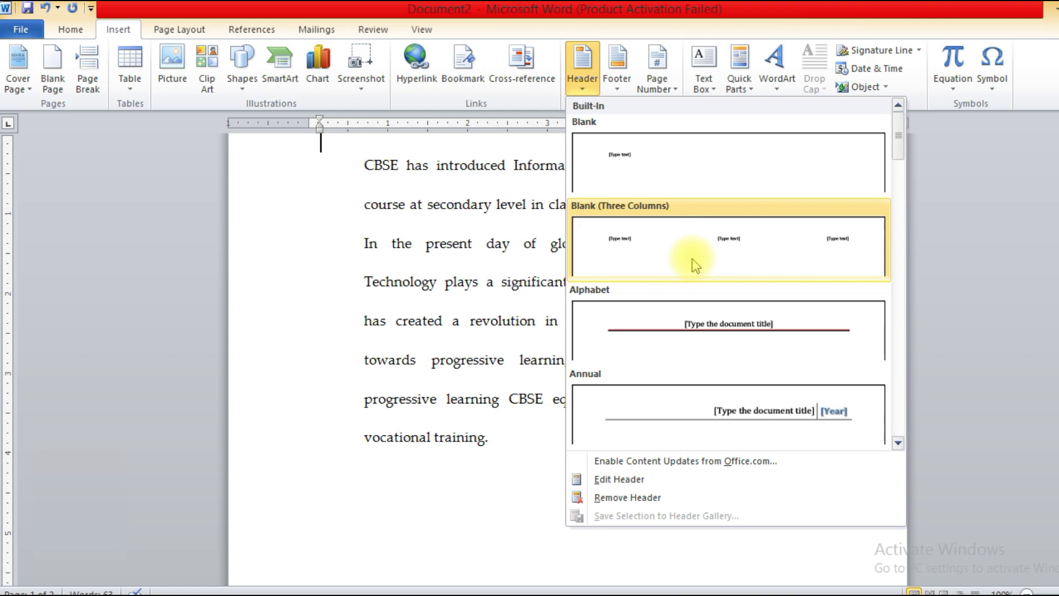
pyautogui.click(721, 345)
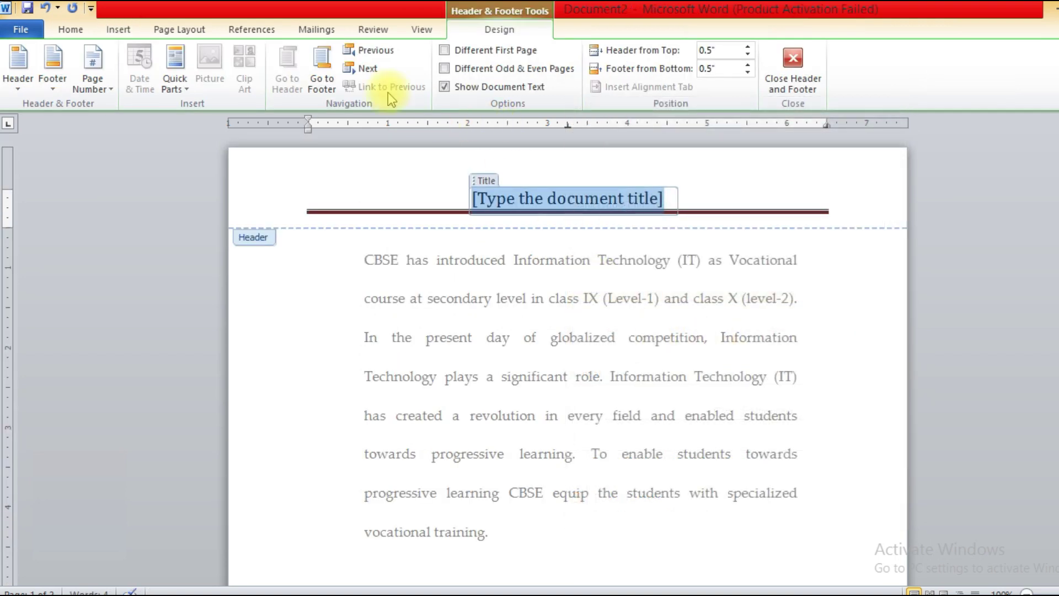
pyautogui.click(134, 33)
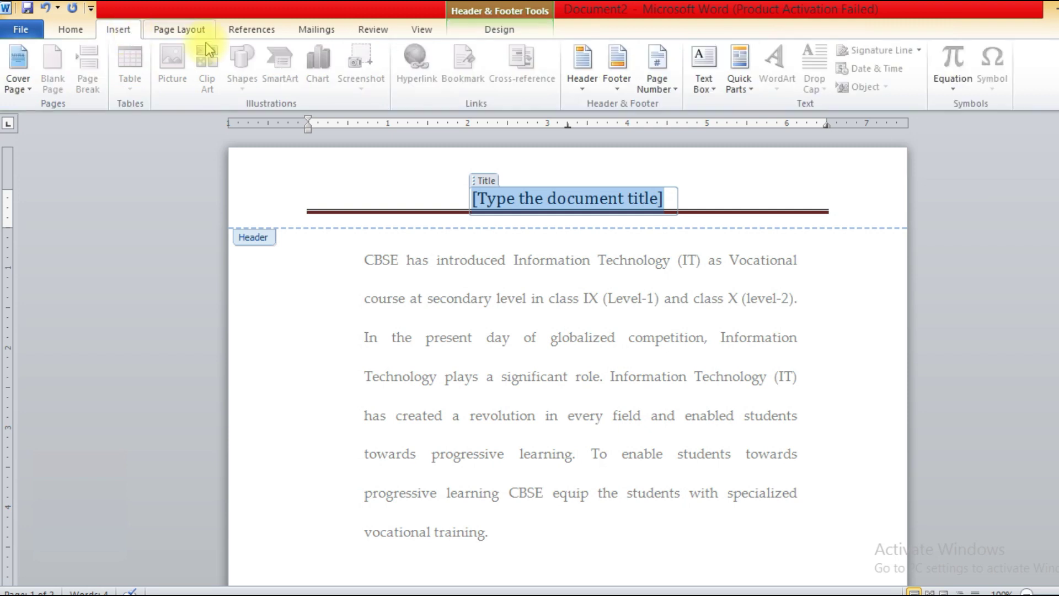
pyautogui.click(584, 88)
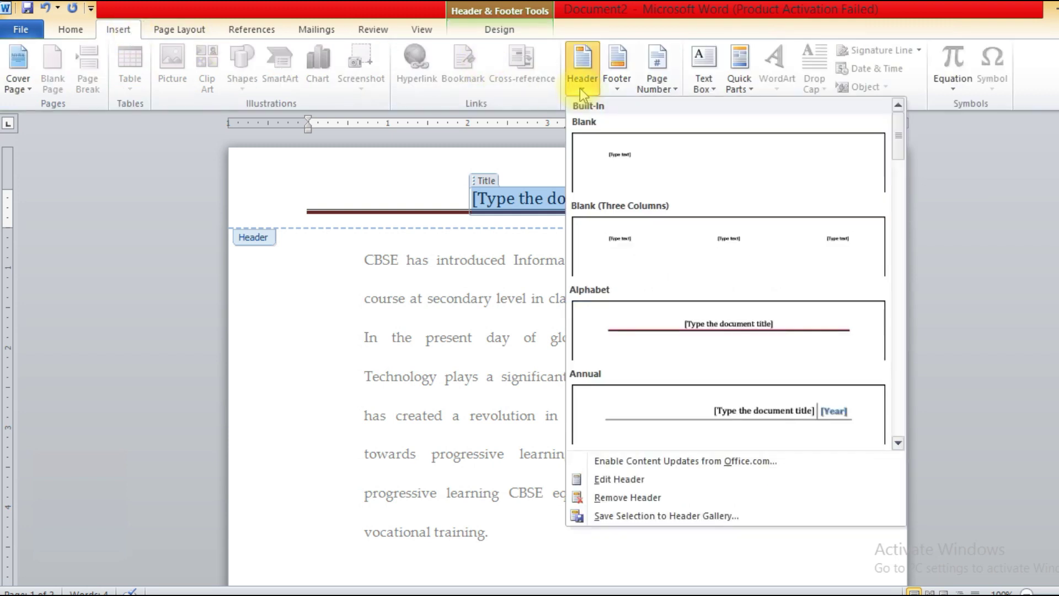
pyautogui.click(680, 413)
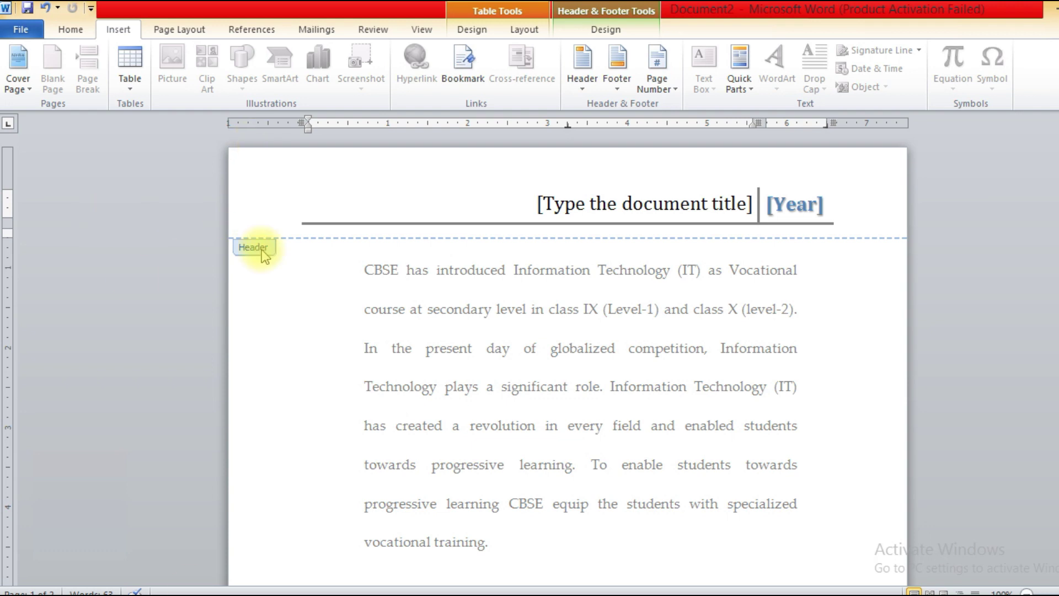
pyautogui.scroll(-3, 260, 248)
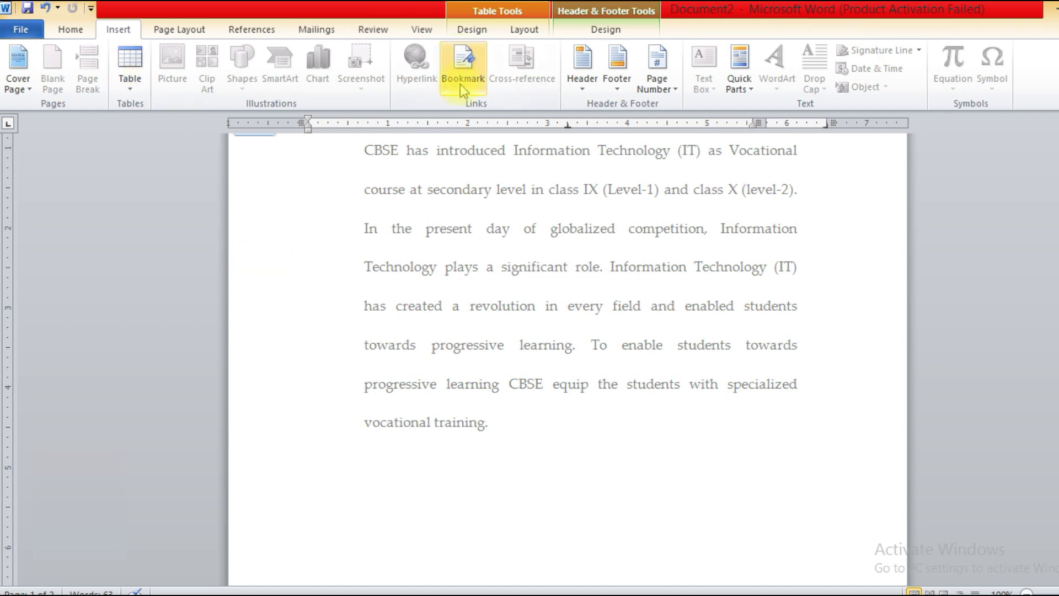
# - Insert a Blank footer reading 'class X' at the left and 'PTO' at the right
pyautogui.click(618, 82)
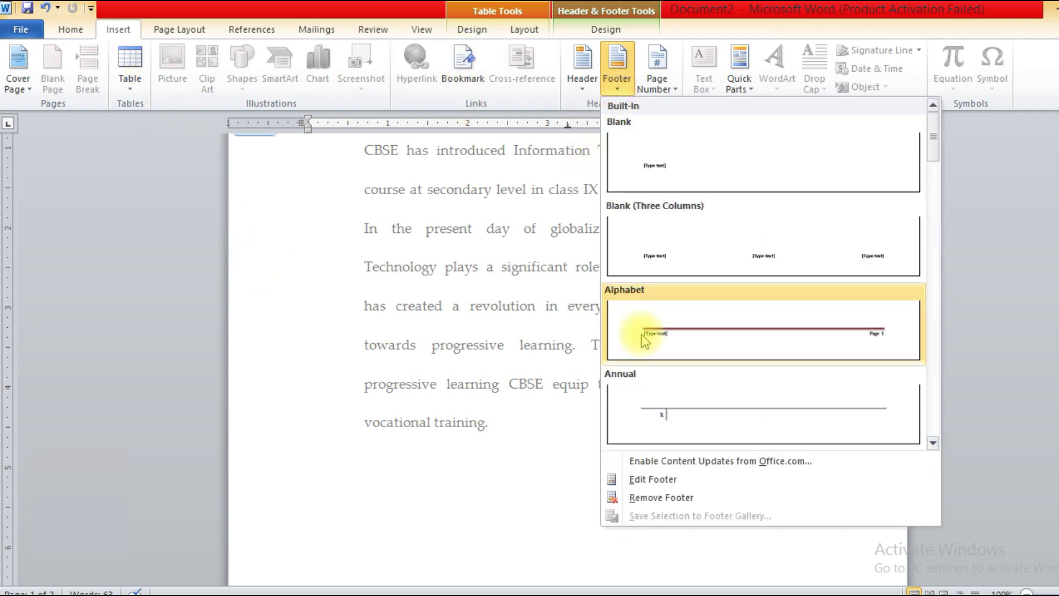
pyautogui.click(706, 173)
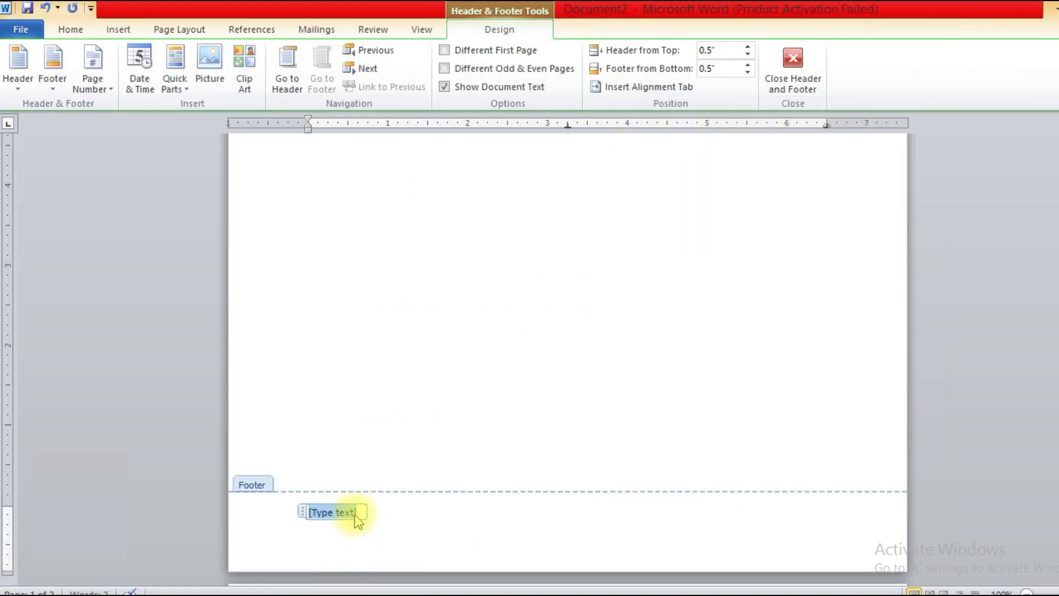
pyautogui.press('Delete')
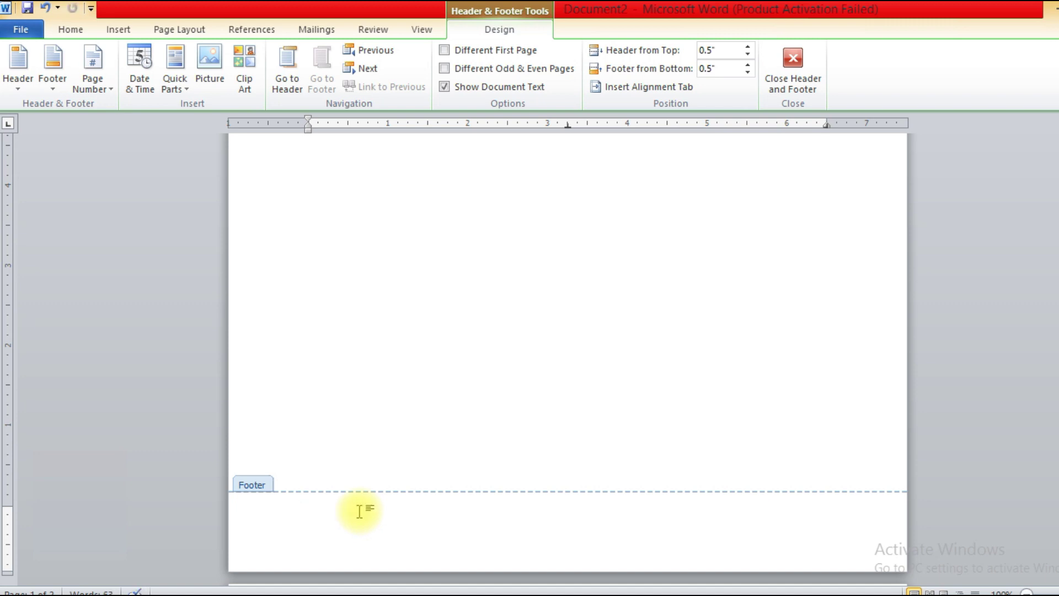
pyautogui.write('c')
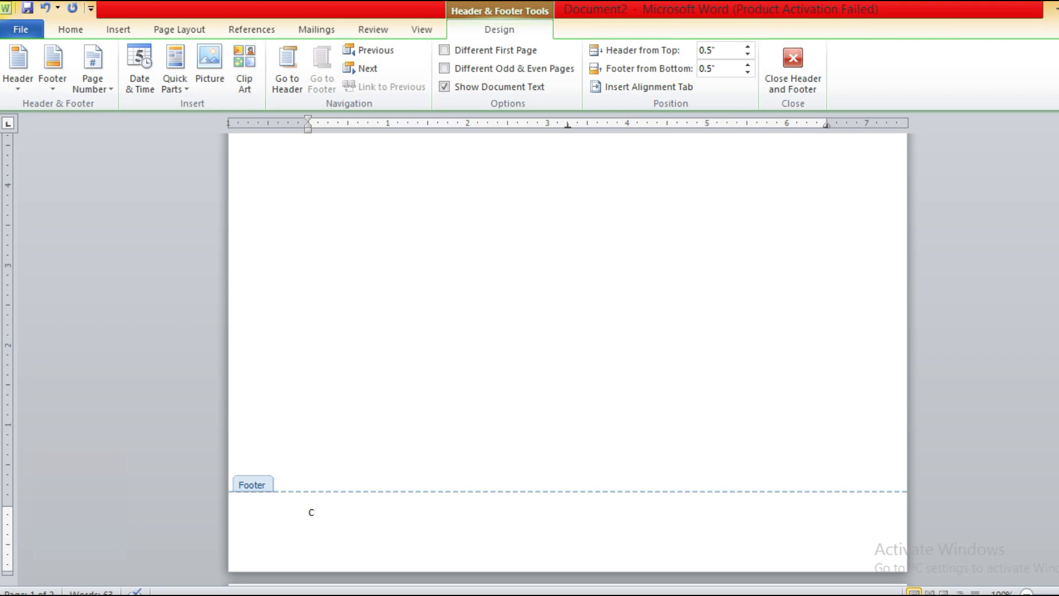
pyautogui.write('lass X')
pyautogui.press('Tab')
pyautogui.press('Tab')
pyautogui.write('PTO')
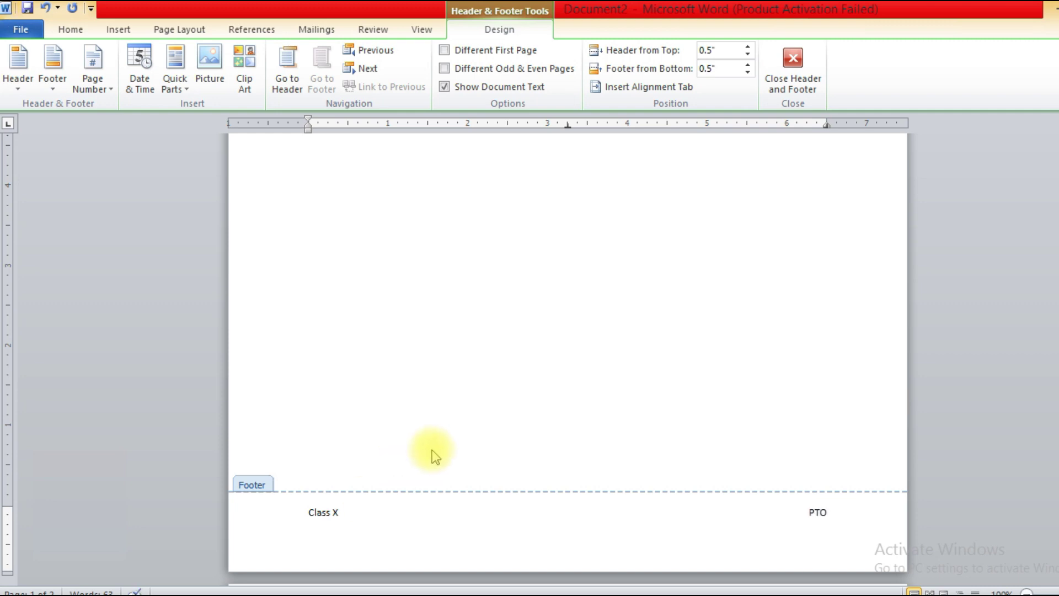
# - Return to the body text and check the Class X and PTO footers on both pages
pyautogui.doubleClick(263, 491)
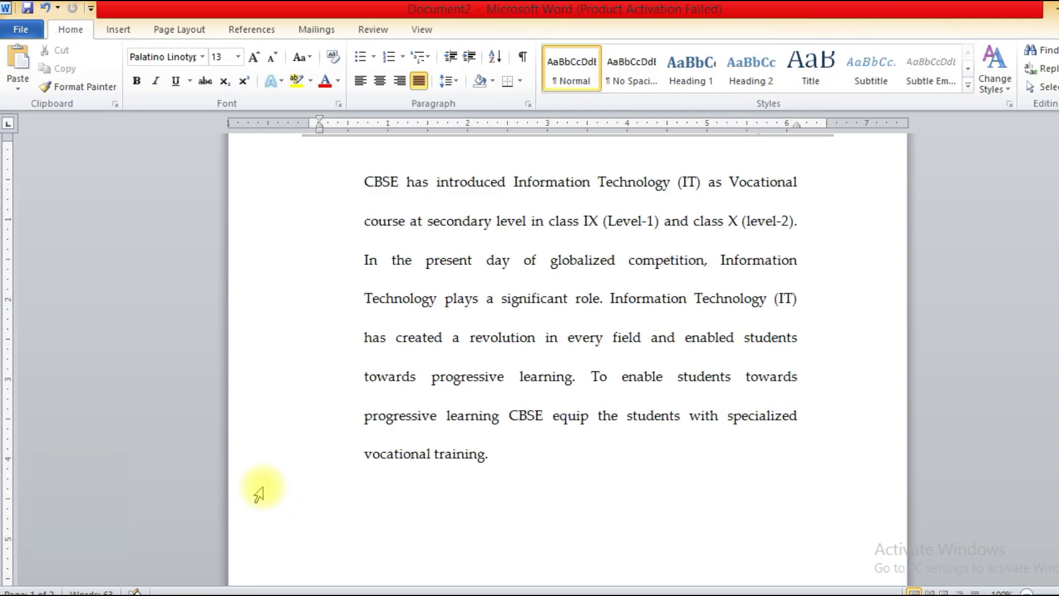
pyautogui.scroll(-5, 283, 481)
pyautogui.scroll(-1, 285, 484)
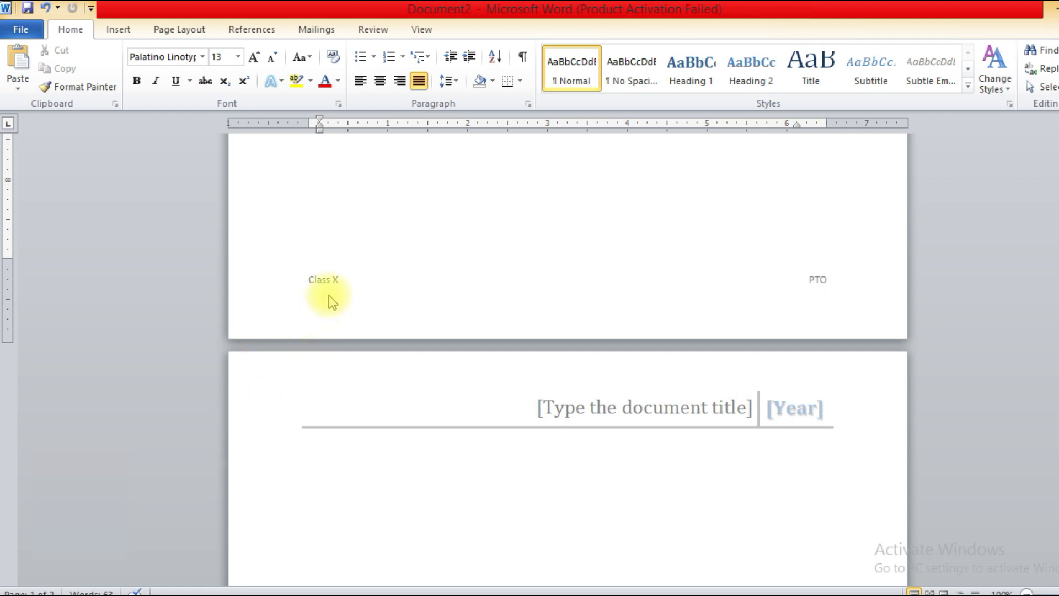
pyautogui.scroll(-6, 329, 296)
pyautogui.scroll(12, 331, 286)
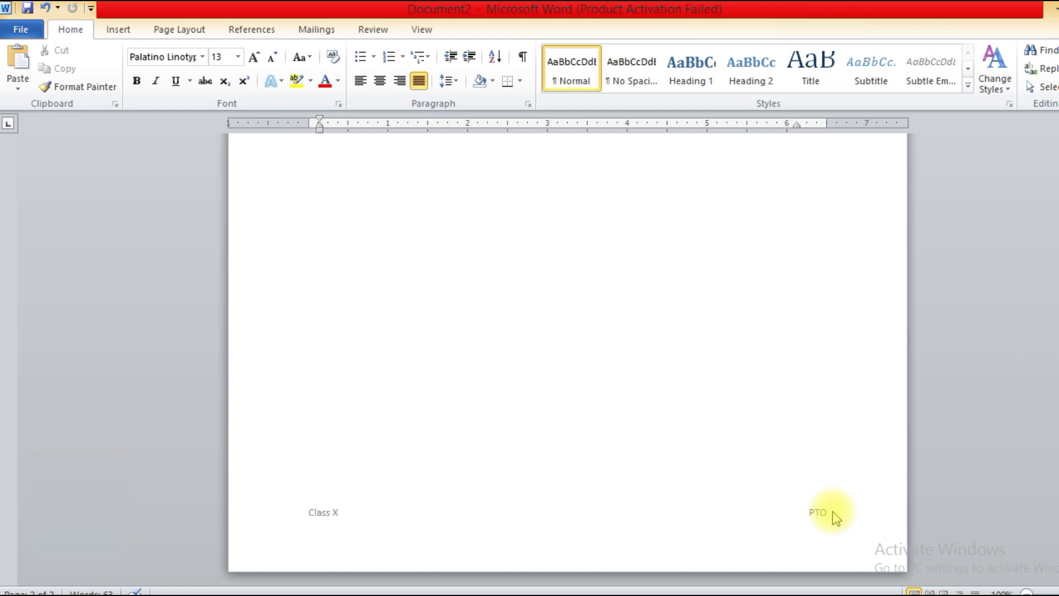
# - Undo the last change to restore the paragraph
pyautogui.hotkey('ctrl', 'z')
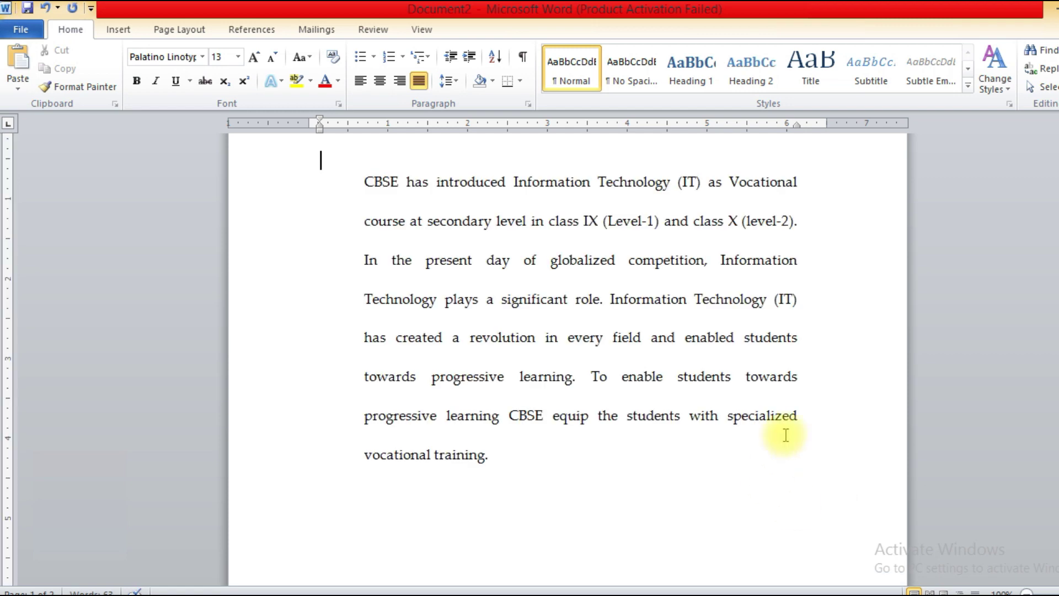
pyautogui.scroll(-10, 877, 397)
pyautogui.scroll(-1, 871, 416)
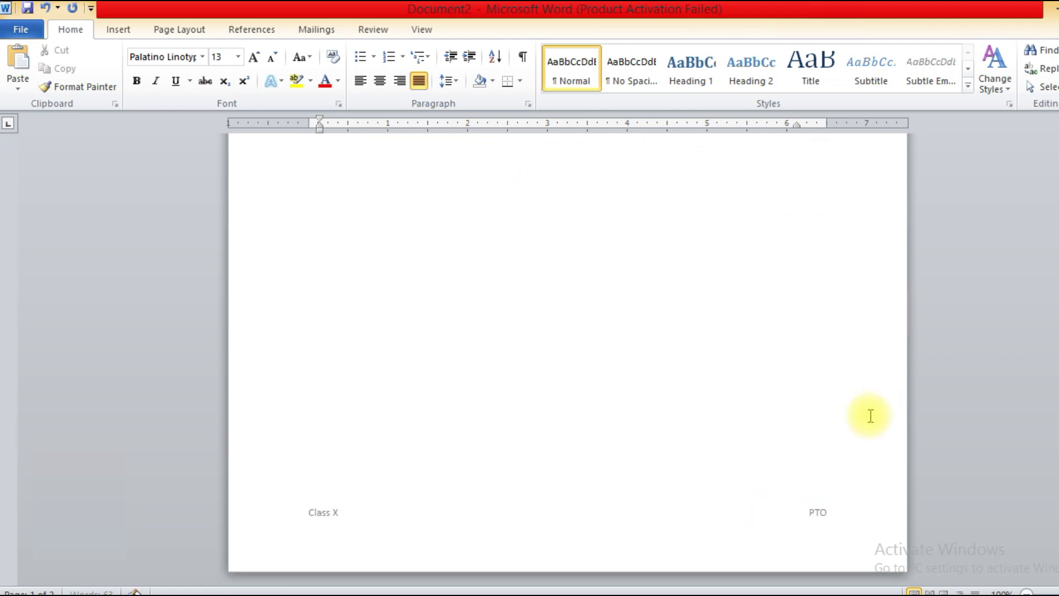